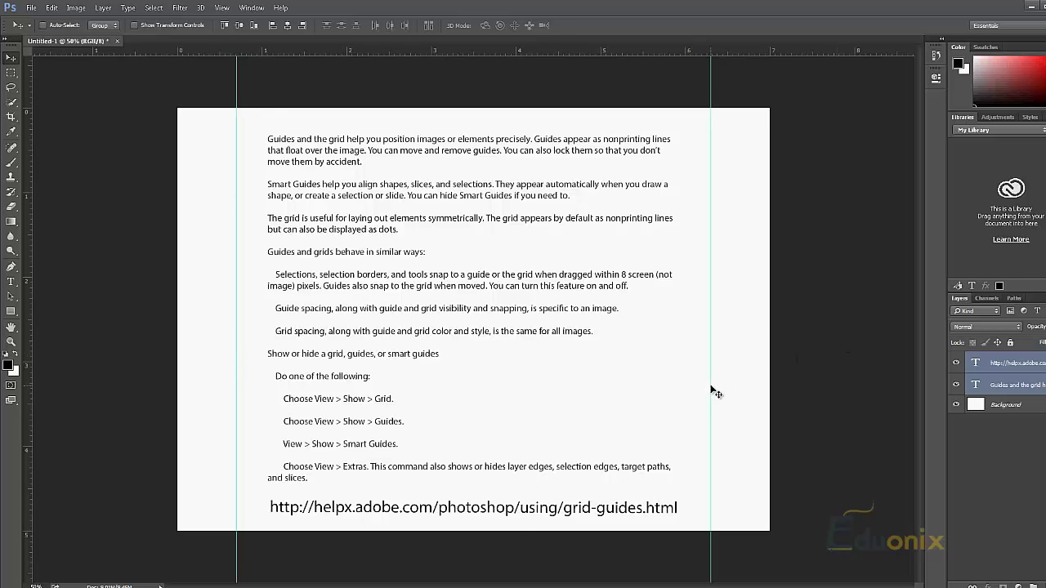
Step: Hide the rulers around the canvas and show them again
{"action": "key", "text": "ctrl+r"}
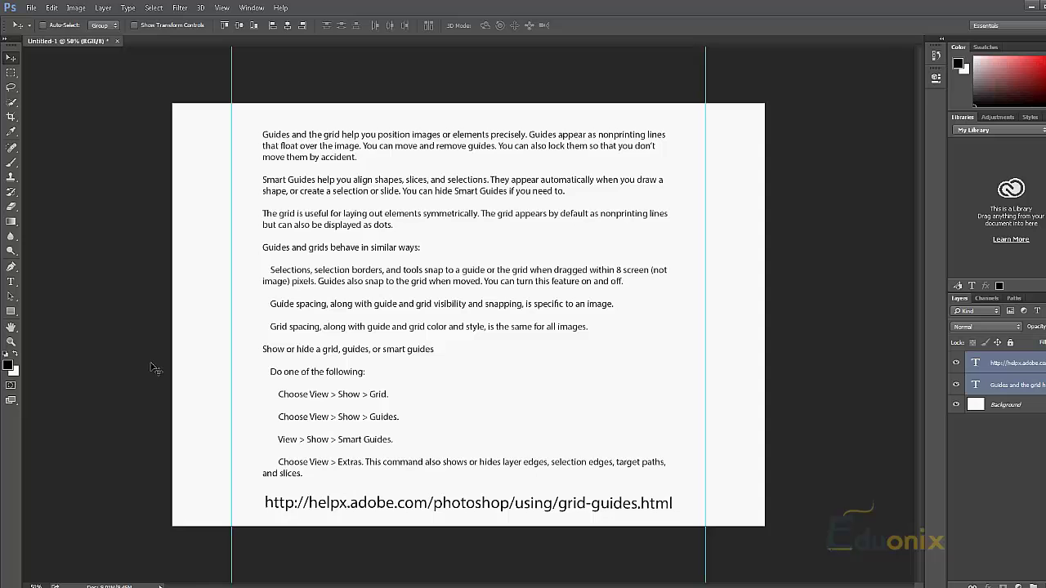
{"action": "key", "text": "ctrl+r"}
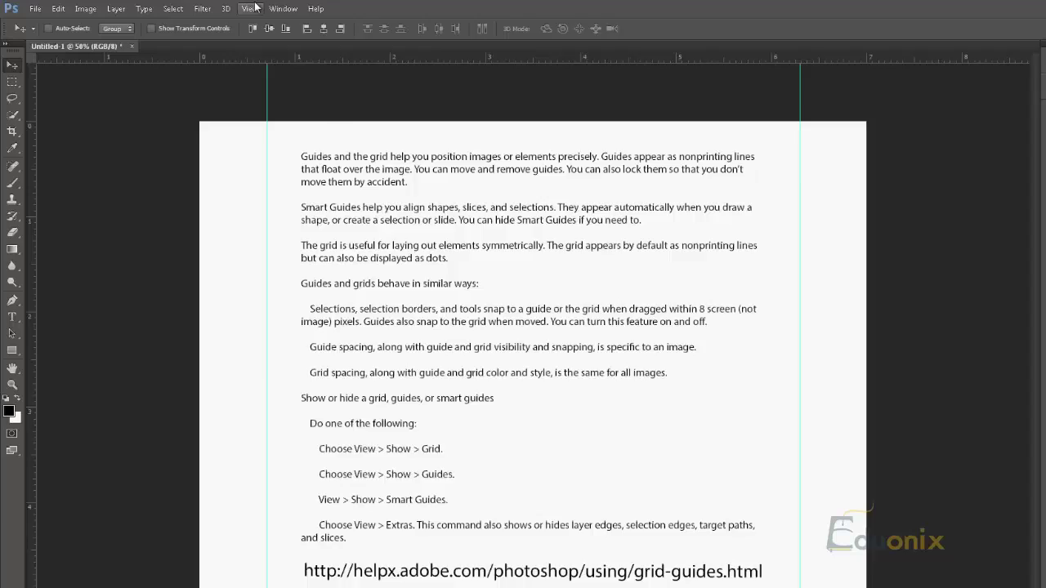
{"action": "left_click", "coordinate": [251, 8]}
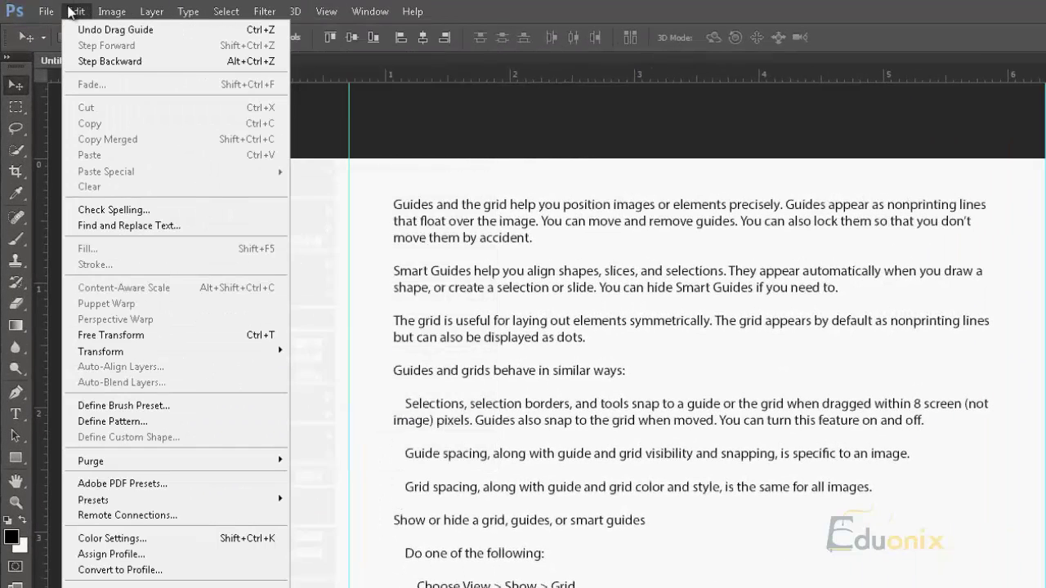
Step: Review the Guides, Grid & Slices preferences, including the grid subdivisions, and close the dialog
{"action": "mouse_move", "coordinate": [46, 10]}
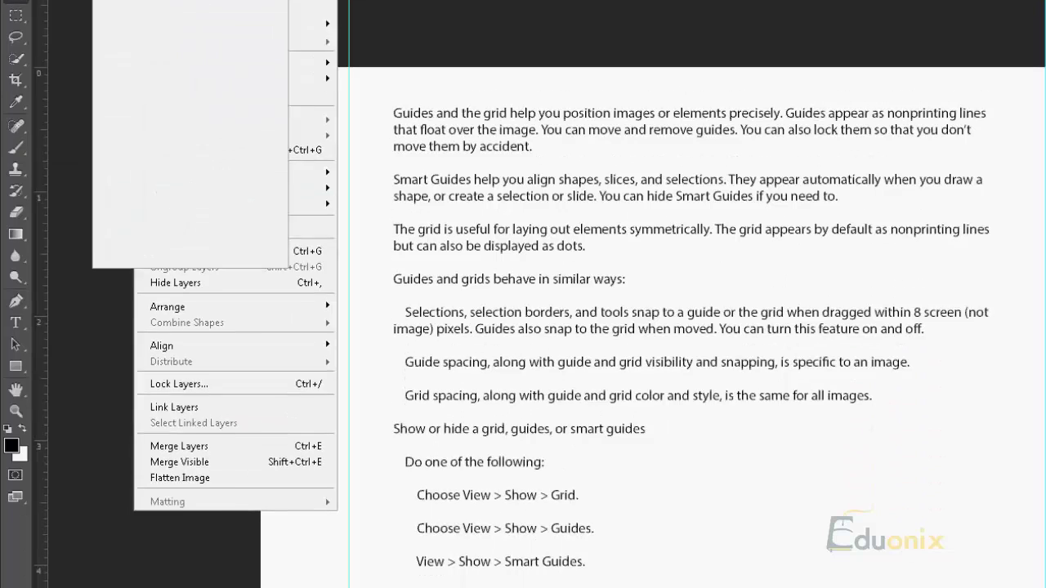
{"action": "mouse_move", "coordinate": [184, 564]}
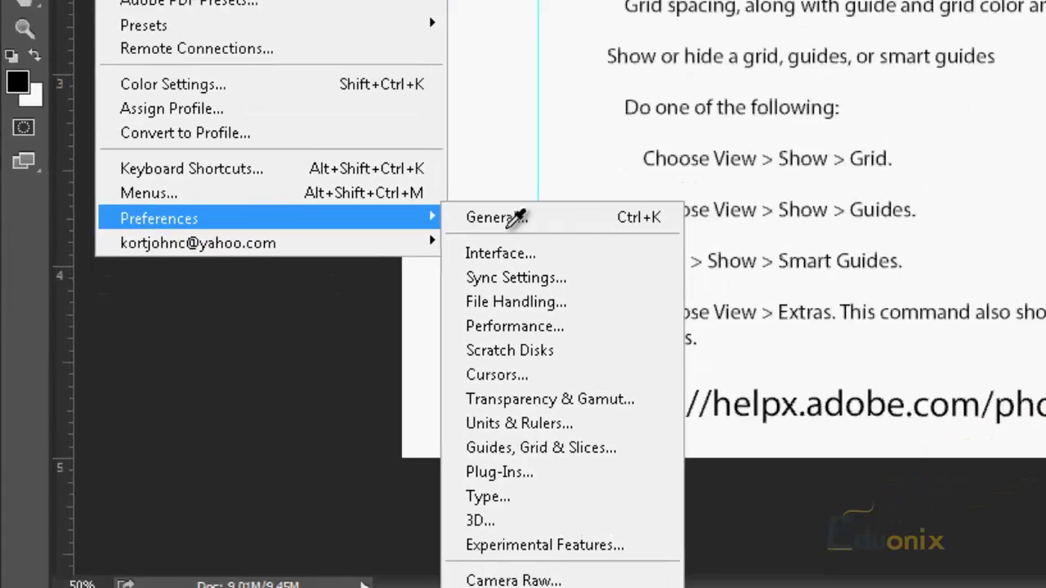
{"action": "left_click", "coordinate": [574, 441]}
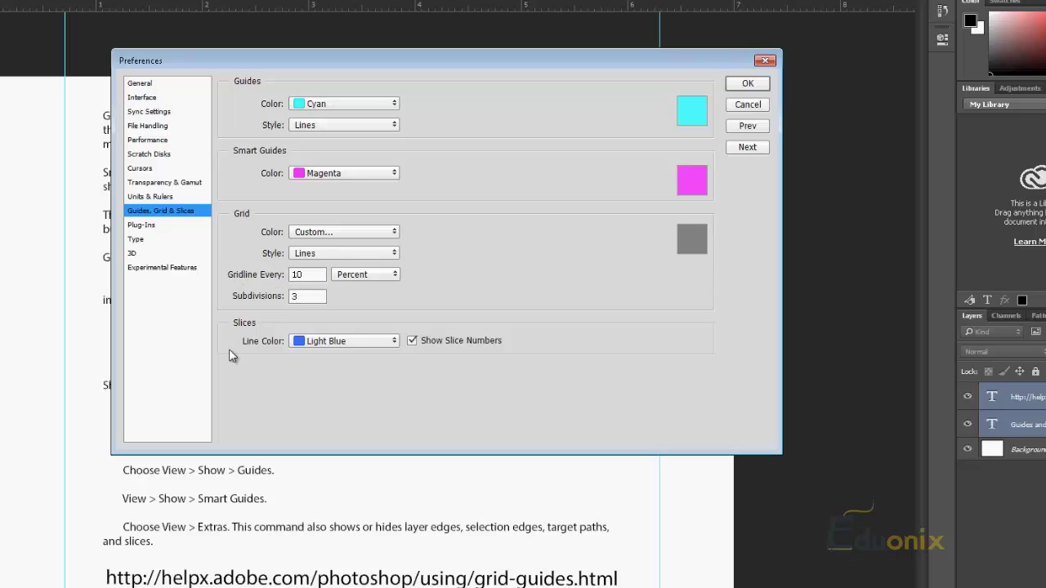
{"action": "left_click", "coordinate": [253, 300]}
{"action": "key", "text": "shift+Tab"}
{"action": "double_click", "coordinate": [306, 298]}
{"action": "left_click", "coordinate": [747, 85]}
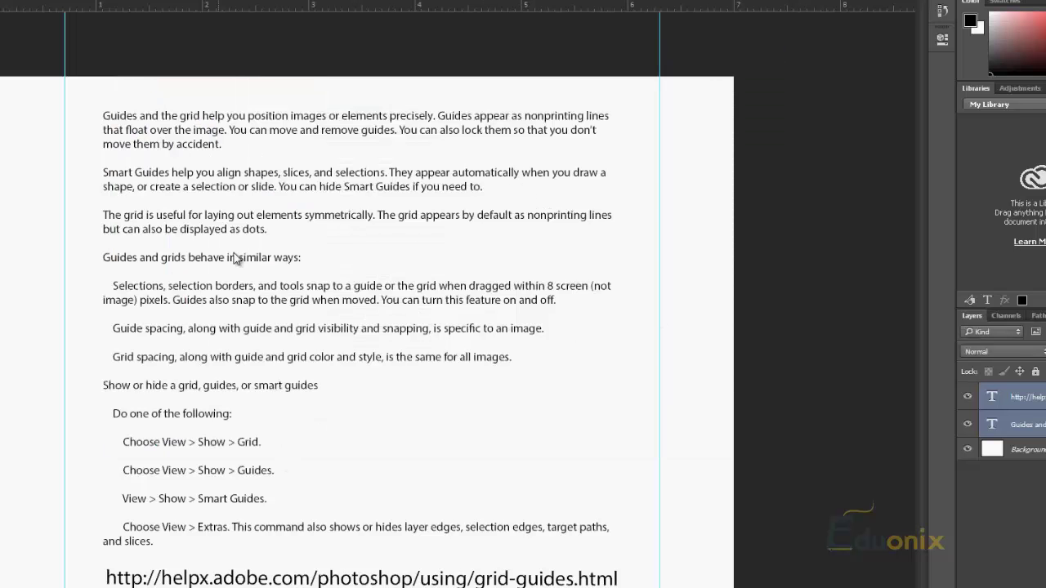
Step: Add a new horizontal guide at the 10 % position
{"action": "left_click", "coordinate": [295, 10]}
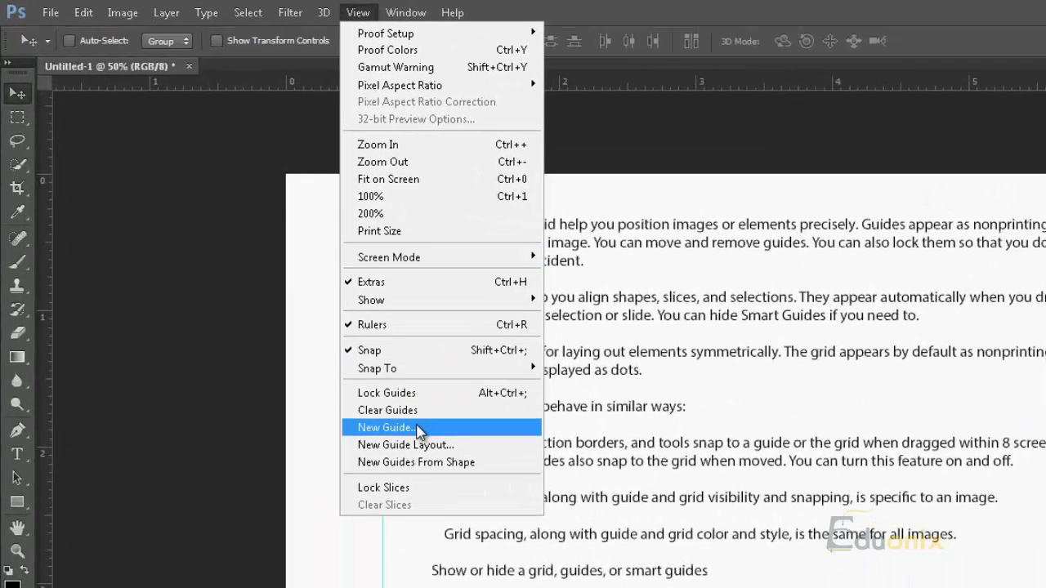
{"action": "left_click", "coordinate": [419, 429]}
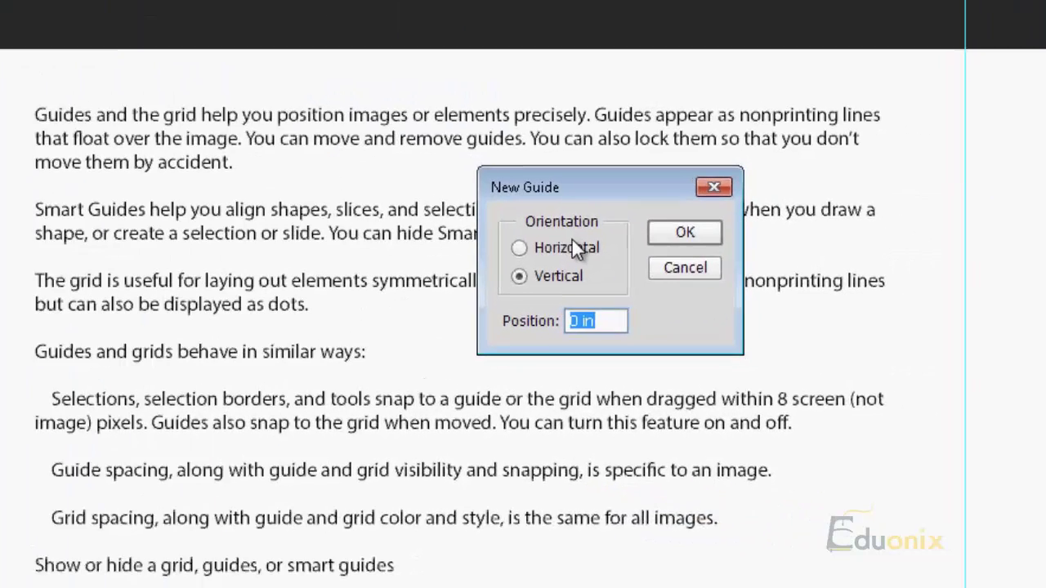
{"action": "left_click", "coordinate": [573, 239]}
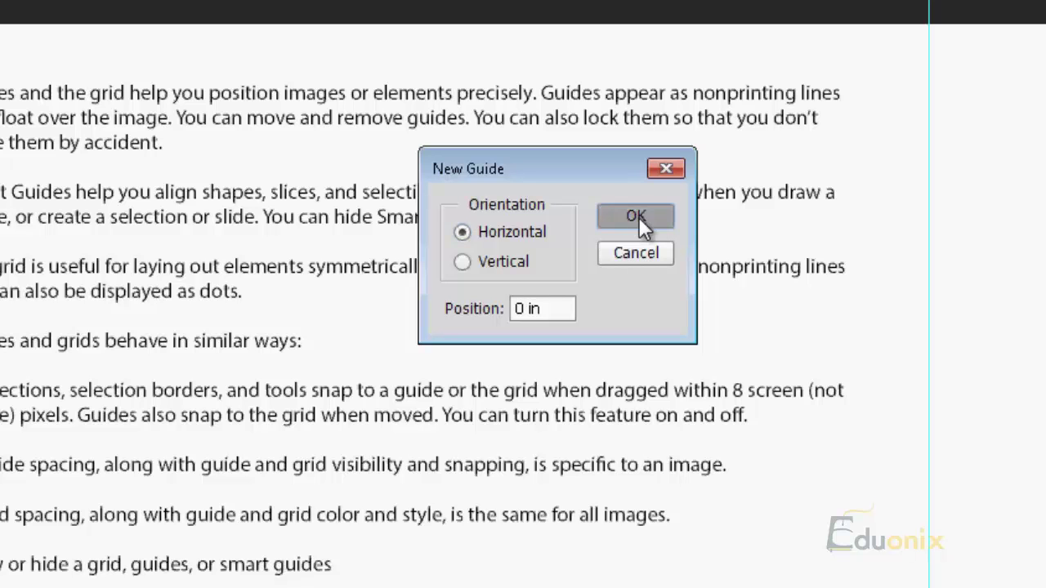
{"action": "left_click_drag", "start_coordinate": [528, 162], "coordinate": [345, 215]}
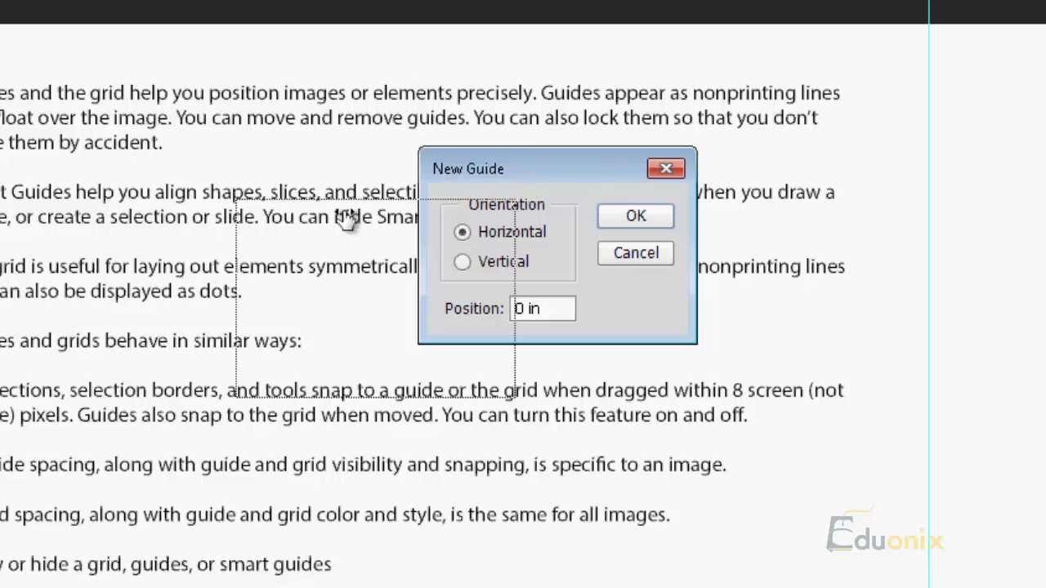
{"action": "left_click", "coordinate": [372, 361]}
{"action": "left_click_drag", "start_coordinate": [373, 361], "coordinate": [236, 343]}
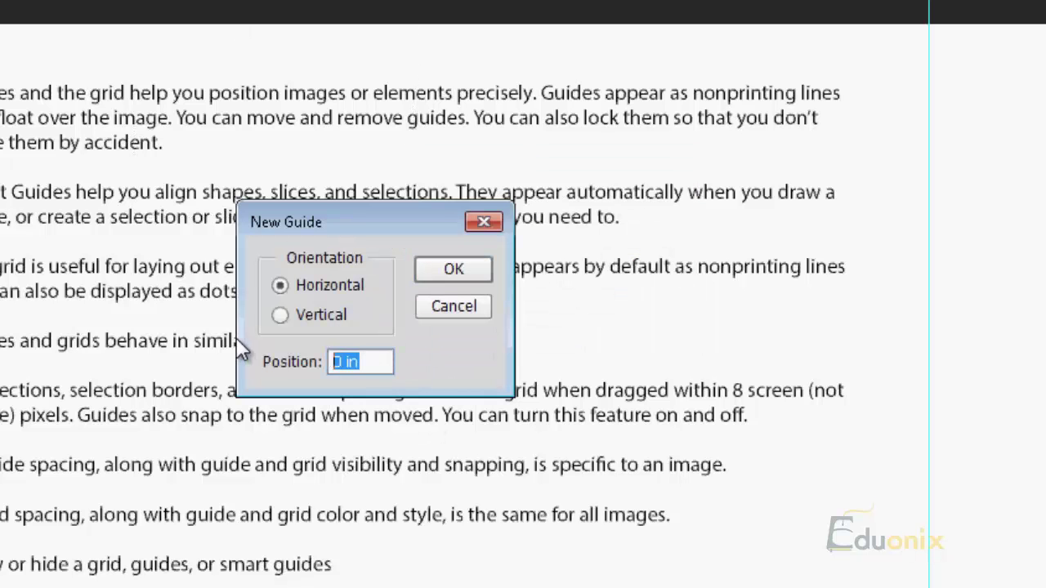
{"action": "type", "text": "100"}
{"action": "type", "text": "%"}
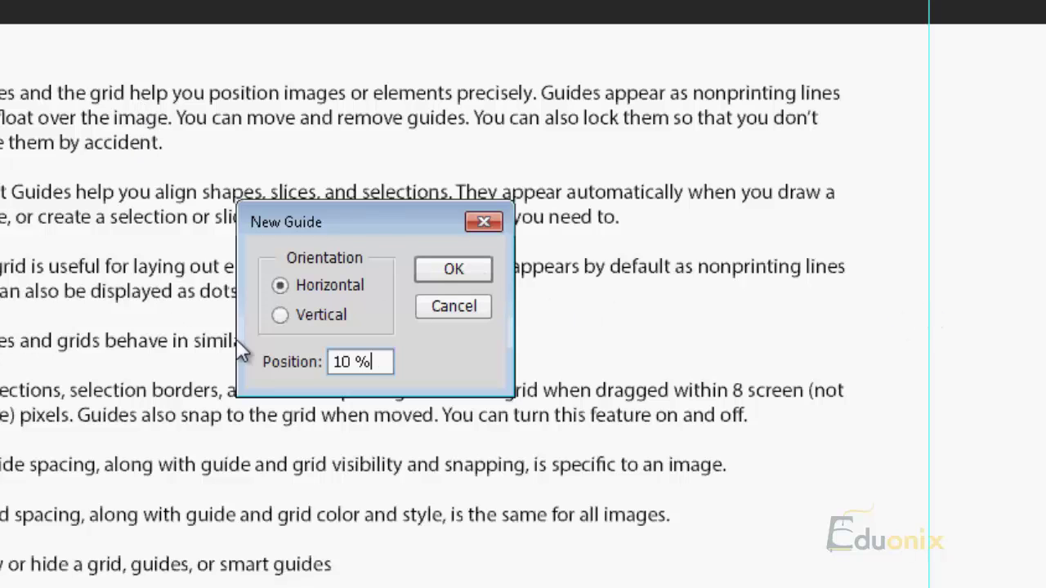
{"action": "left_click", "coordinate": [474, 268]}
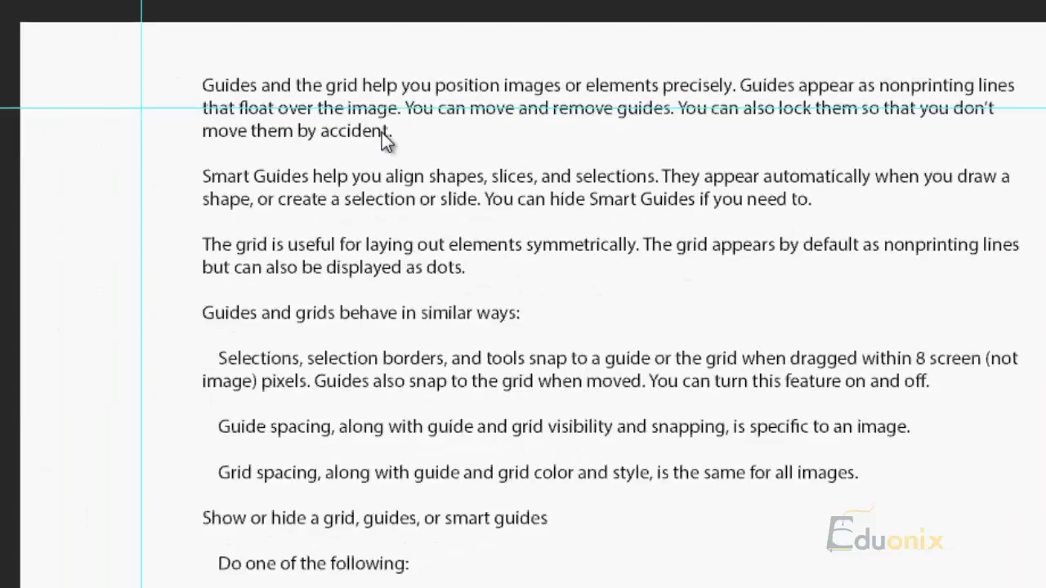
Step: Add another horizontal guide at the 90 % position
{"action": "left_click", "coordinate": [409, 0]}
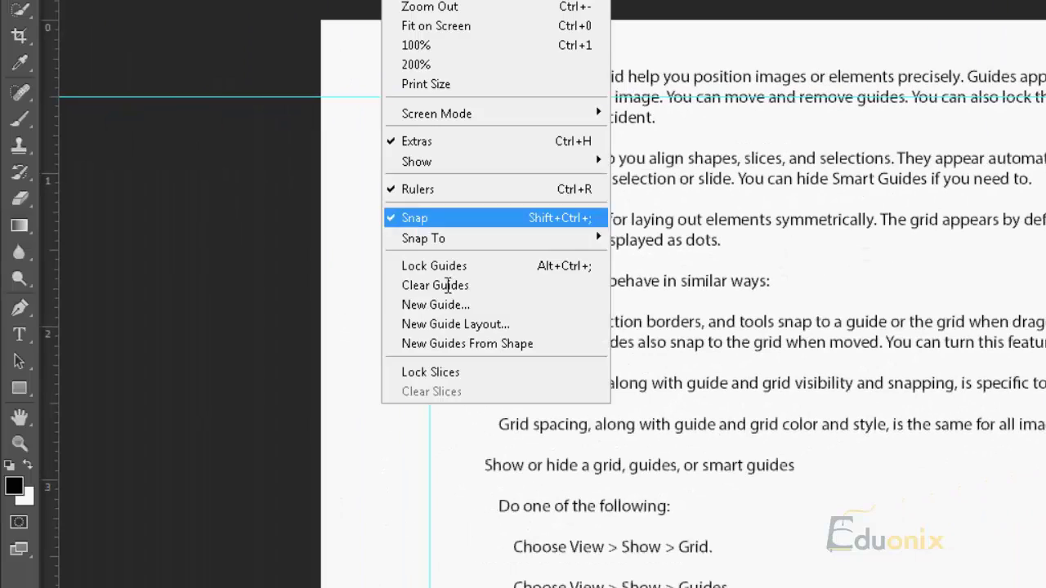
{"action": "left_click", "coordinate": [450, 304]}
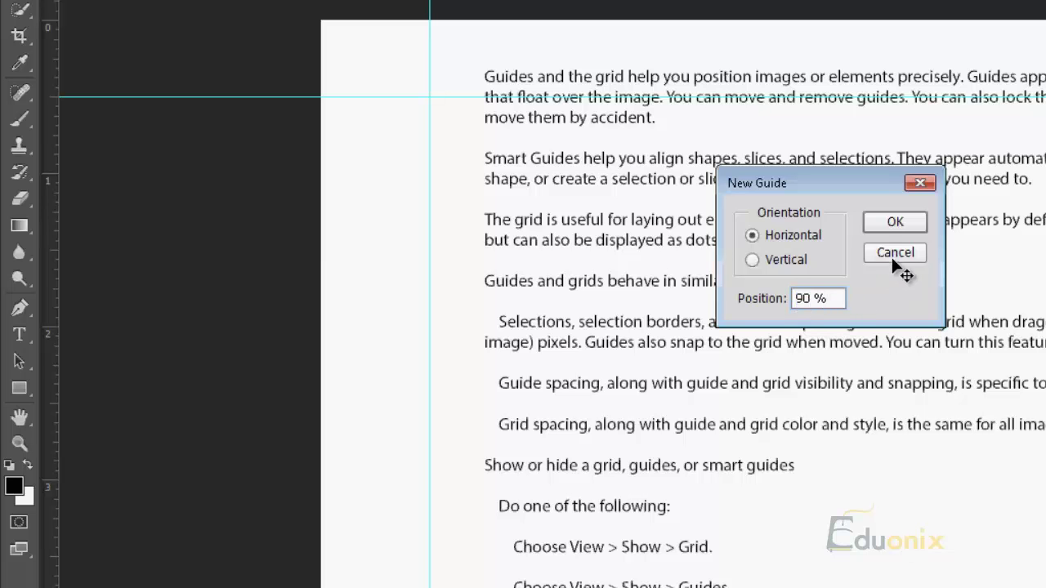
{"action": "left_click", "coordinate": [903, 222]}
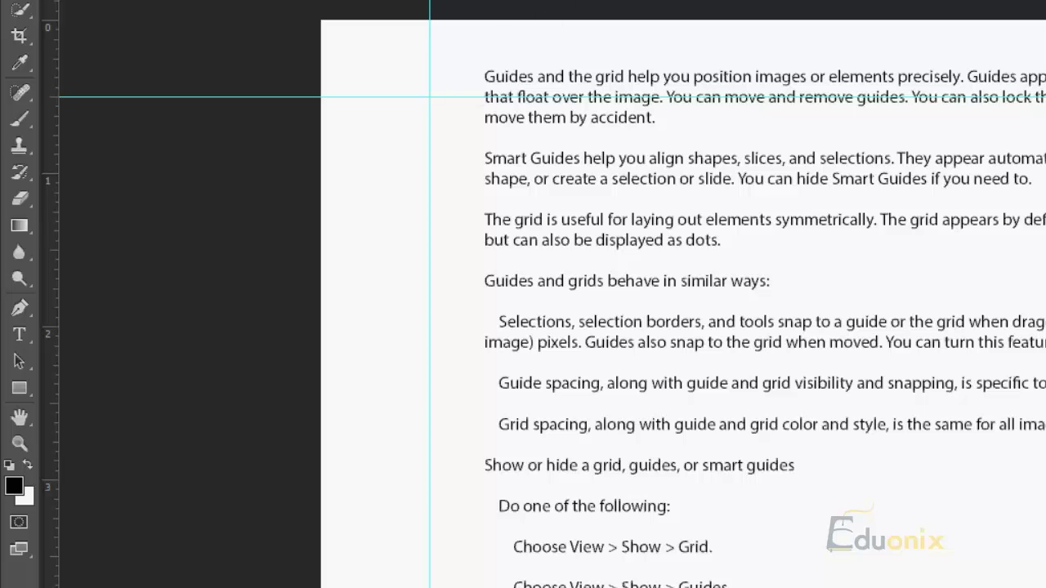
Step: Lock and unlock the guides, and clear all guides from the document
{"action": "key", "text": "alt+v"}
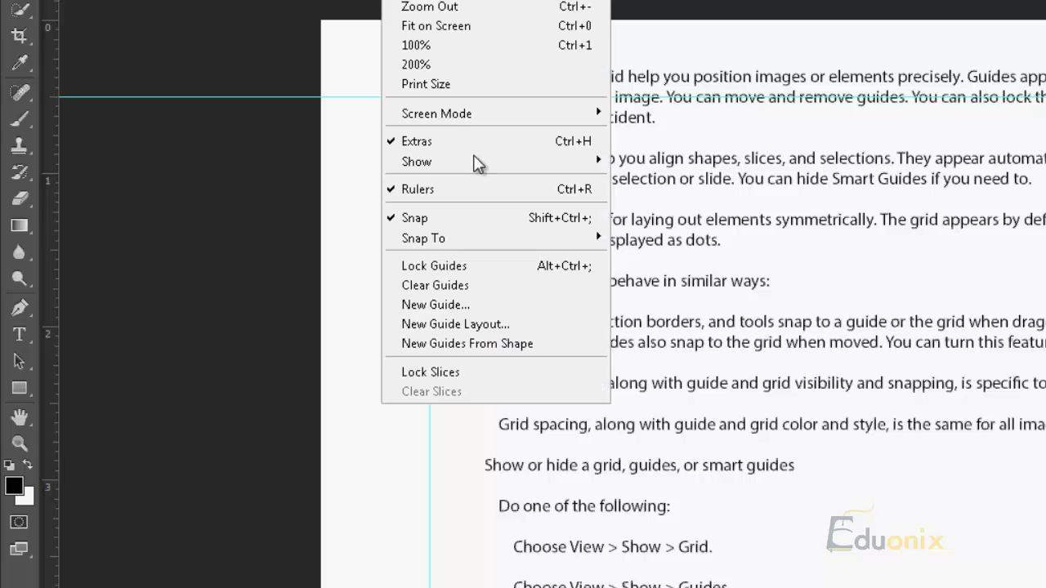
{"action": "left_click", "coordinate": [458, 269]}
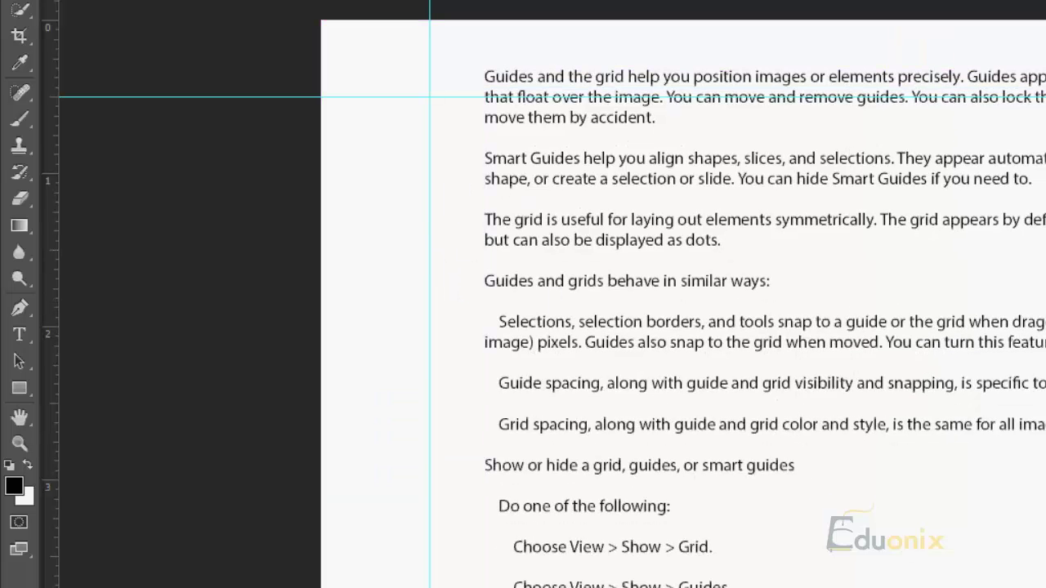
{"action": "left_click", "coordinate": [434, 266]}
{"action": "left_click", "coordinate": [393, 0]}
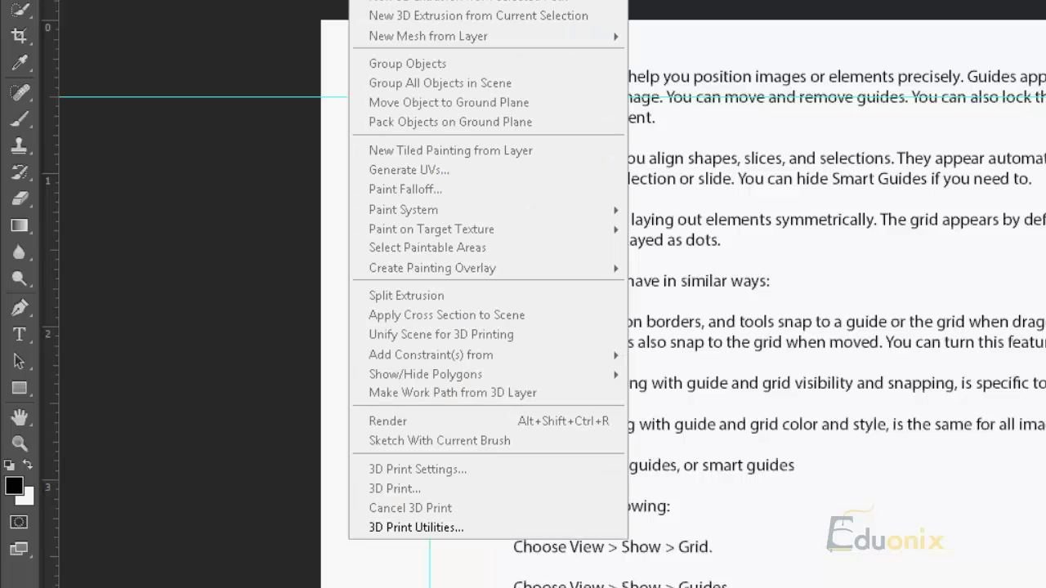
{"action": "left_click", "coordinate": [188, 210]}
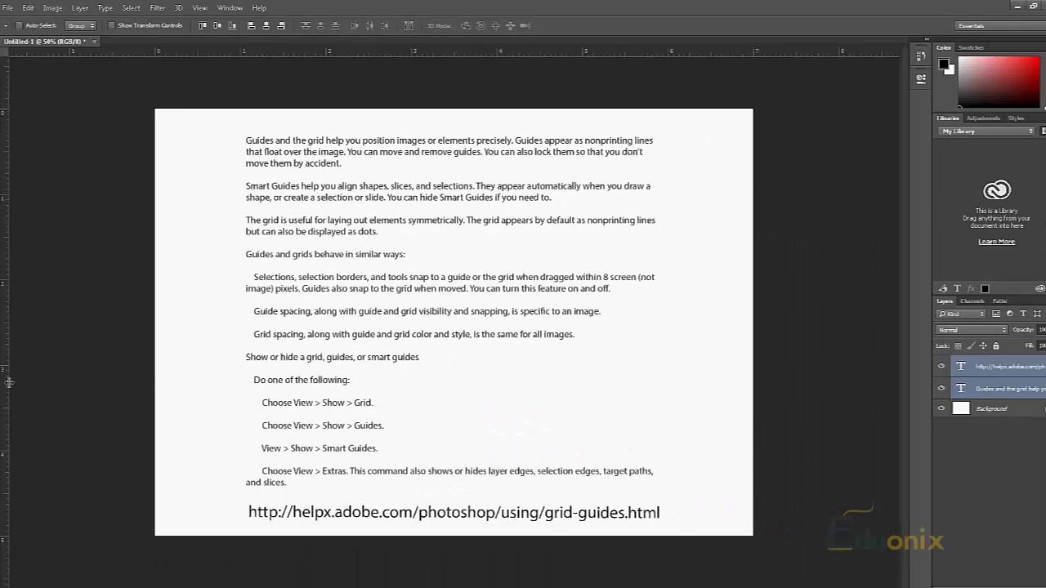
Step: Try placing a vertical guide just inside the page's left edge, and change the ruler units to pixels
{"action": "left_click_drag", "start_coordinate": [9, 381], "coordinate": [174, 401]}
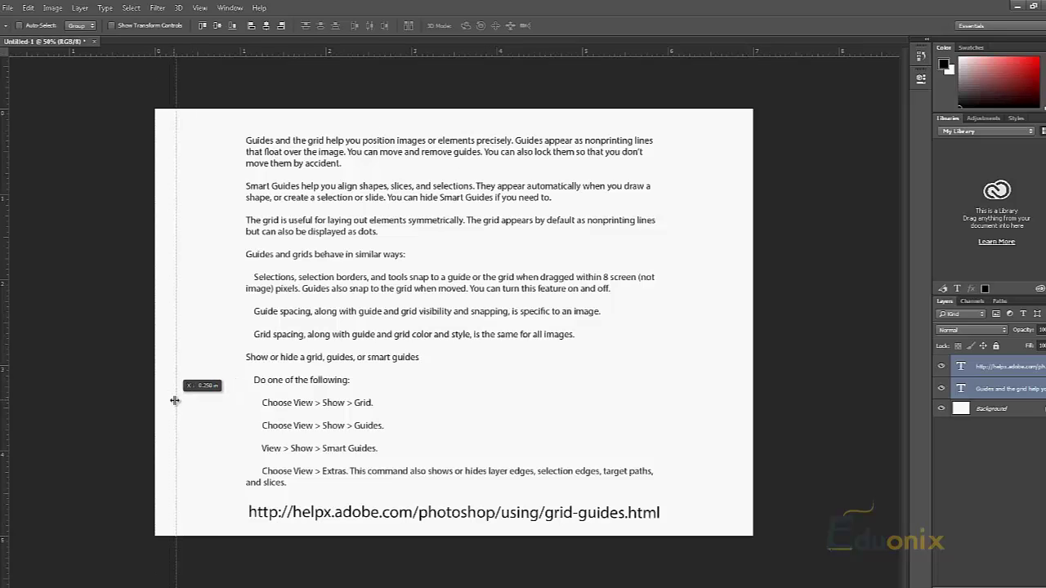
{"action": "left_click_drag", "start_coordinate": [175, 400], "coordinate": [183, 404]}
{"action": "right_click", "coordinate": [197, 53]}
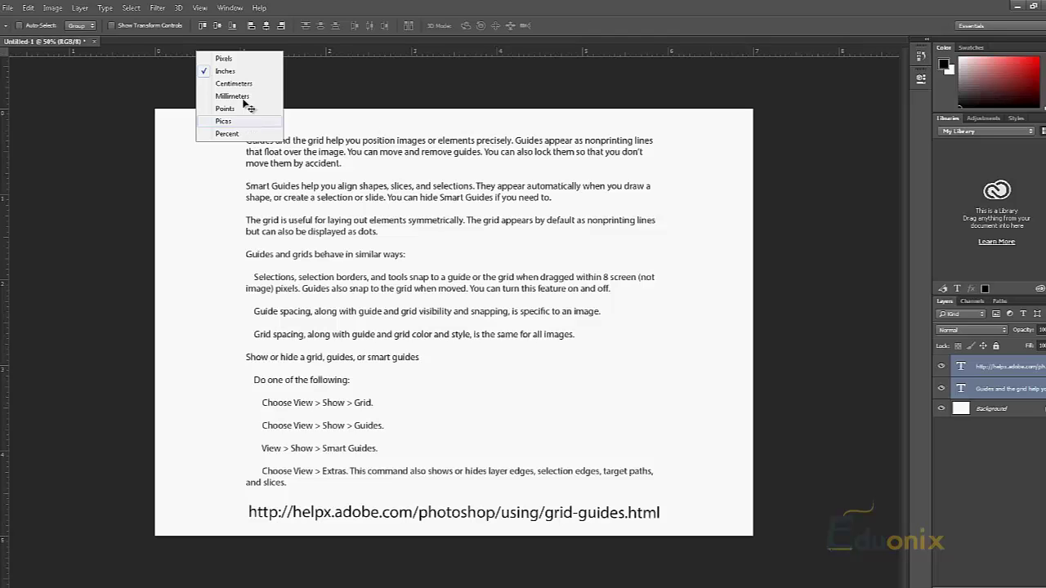
{"action": "left_click", "coordinate": [237, 60]}
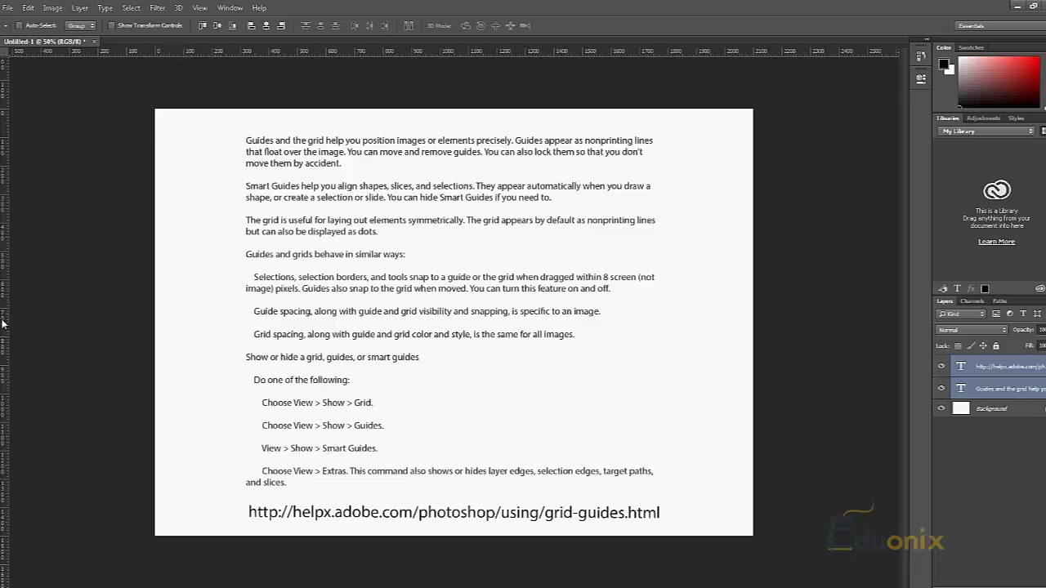
Step: Place two vertical guides near the page's side edges, at about 100 px and about 2000 px
{"action": "left_click_drag", "start_coordinate": [4, 320], "coordinate": [185, 352]}
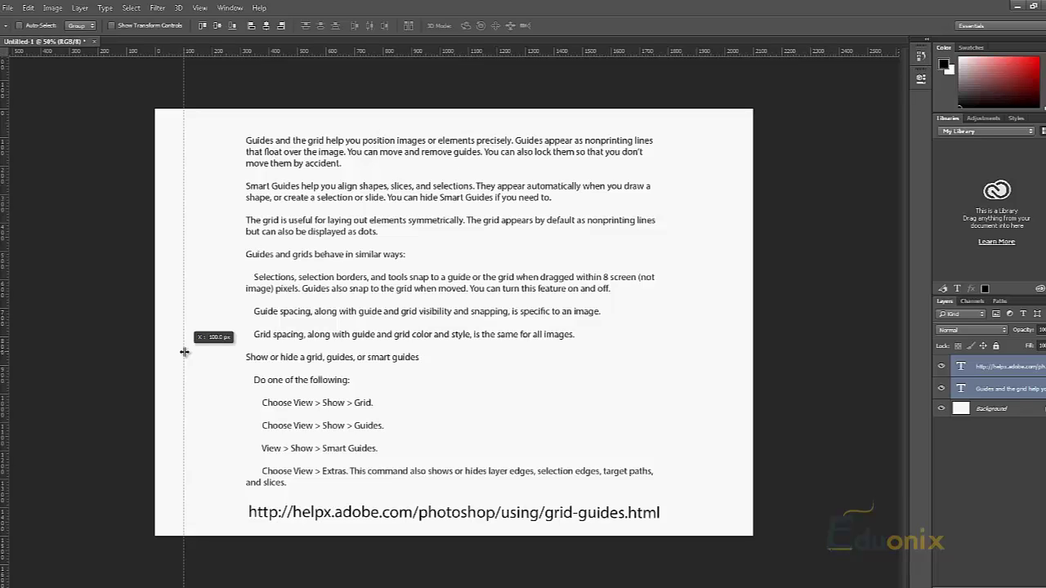
{"action": "left_click_drag", "start_coordinate": [184, 352], "coordinate": [187, 362]}
{"action": "key", "text": "alt"}
{"action": "key", "text": "alt"}
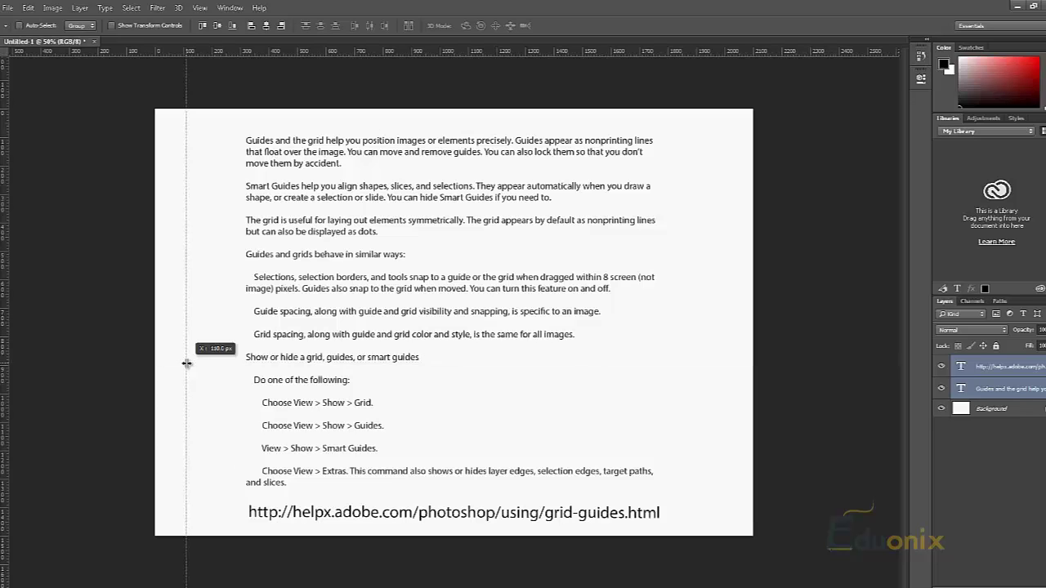
{"action": "mouse_move", "coordinate": [186, 363]}
{"action": "left_mouse_down"}
{"action": "mouse_move", "coordinate": [194, 356]}
{"action": "mouse_move", "coordinate": [184, 364]}
{"action": "left_mouse_up"}
{"action": "left_click_drag", "start_coordinate": [5, 382], "coordinate": [753, 416]}
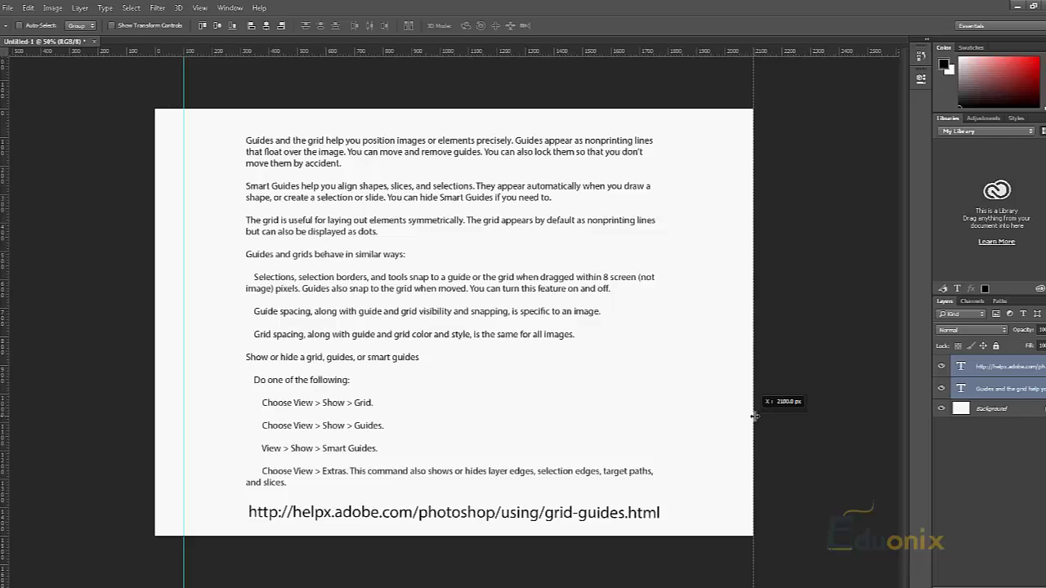
{"action": "left_click_drag", "start_coordinate": [754, 415], "coordinate": [726, 421]}
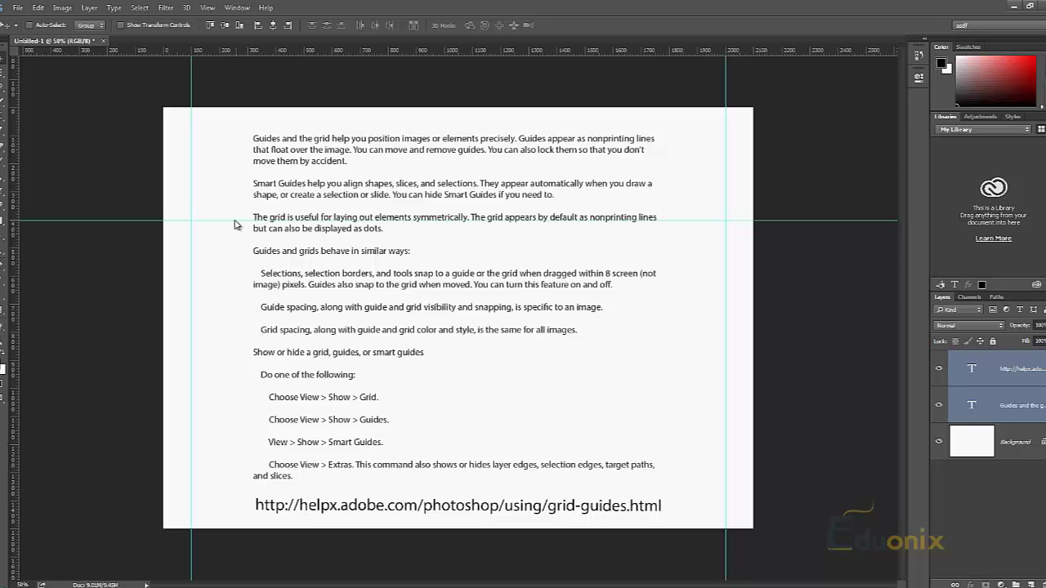
Step: Toggle the visibility of the guides off and back on several times
{"action": "left_click", "coordinate": [208, 8]}
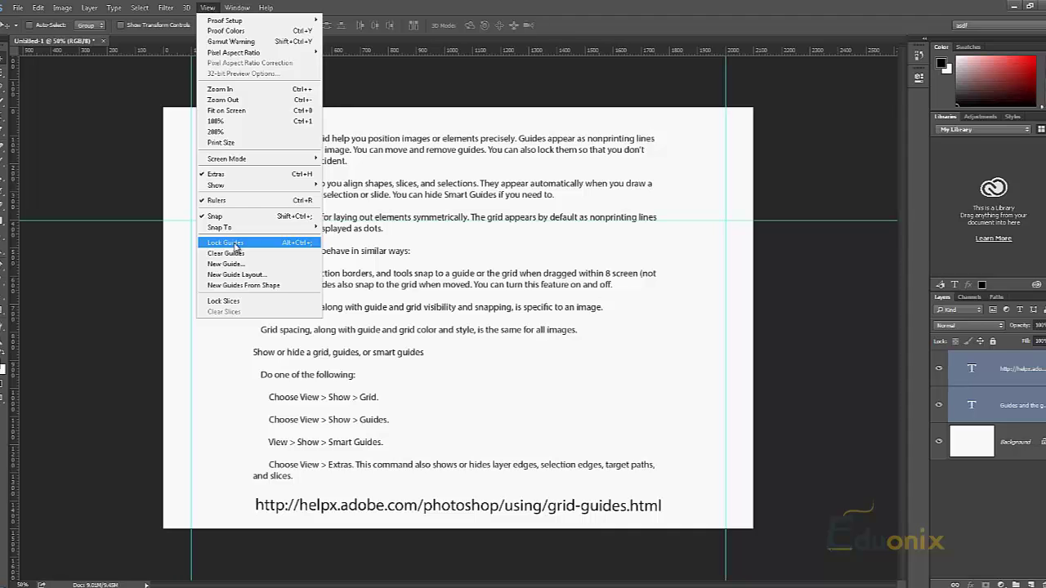
{"action": "mouse_move", "coordinate": [245, 189]}
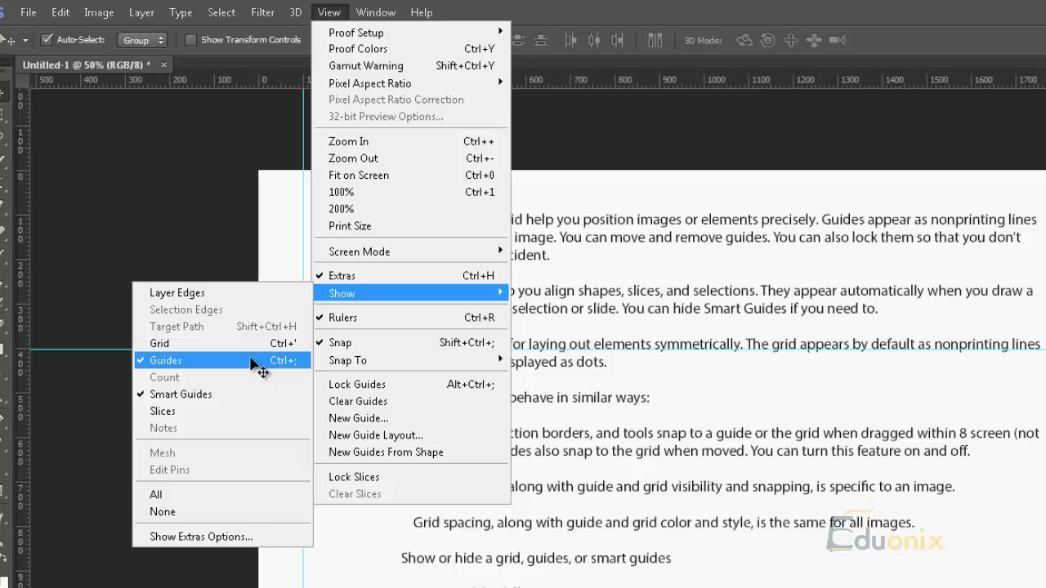
{"action": "left_click", "coordinate": [253, 360]}
{"action": "key", "text": "ctrl+semicolon"}
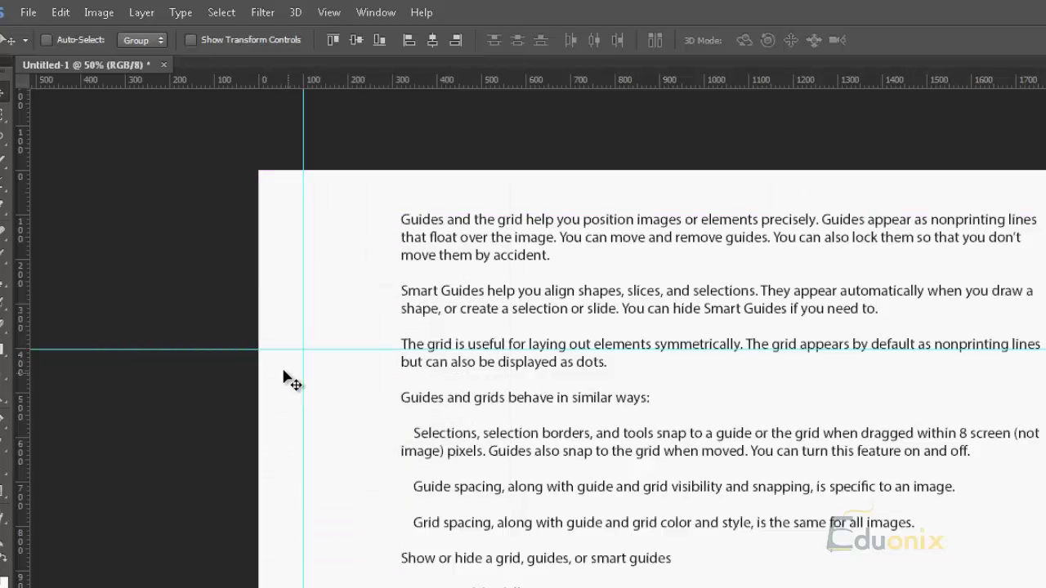
{"action": "key", "text": "ctrl+semicolon"}
{"action": "key", "text": "ctrl+semicolon"}
Step: Add a horizontal guide across the first paragraph, and undo back until both horizontal guides are removed
{"action": "left_click", "coordinate": [329, 12]}
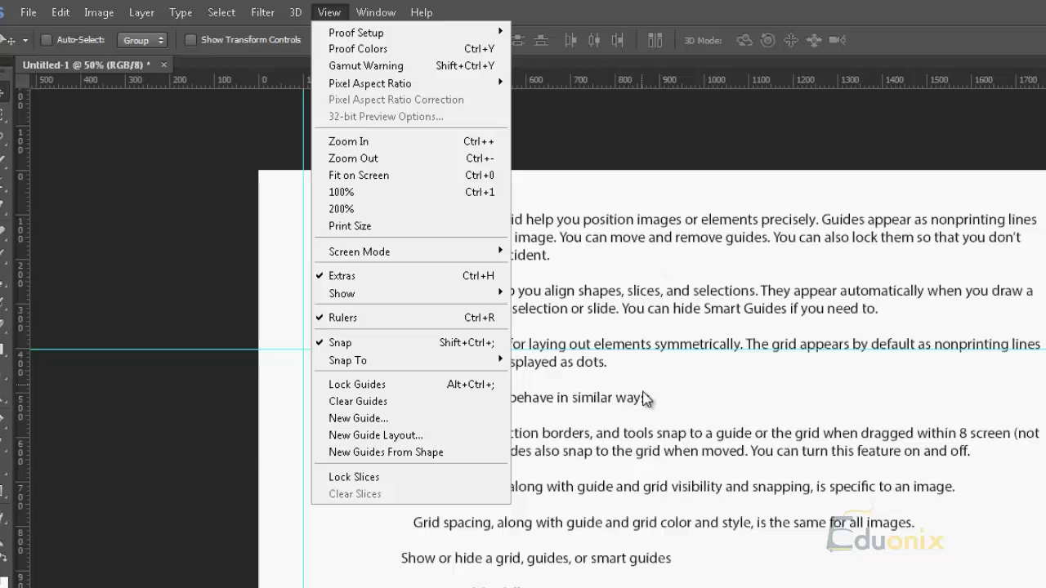
{"action": "left_click_drag", "start_coordinate": [737, 88], "coordinate": [739, 251]}
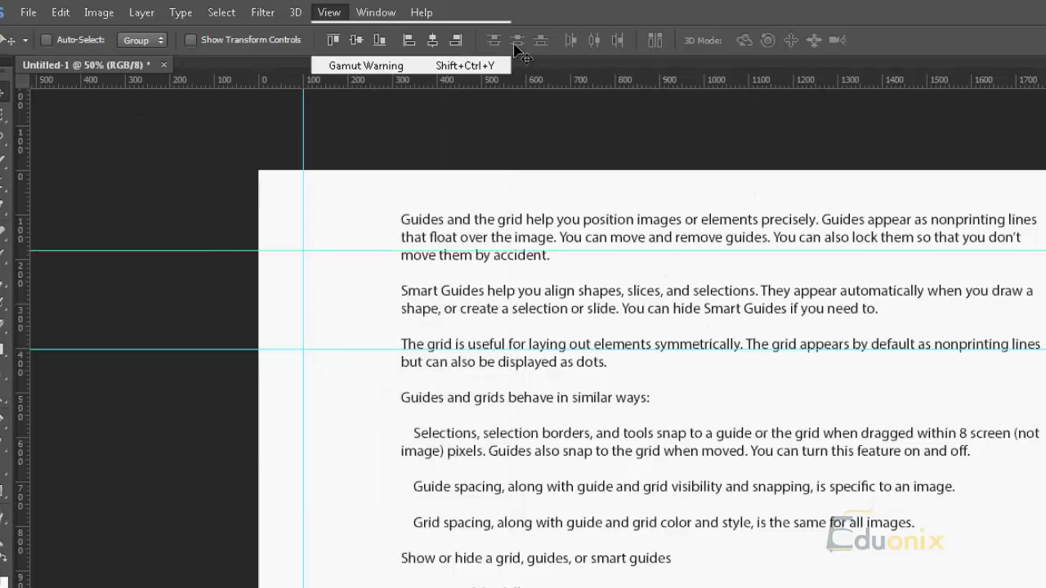
{"action": "key", "text": "ctrl+z"}
{"action": "key", "text": "ctrl+alt+z"}
{"action": "key", "text": "ctrl+alt+z"}
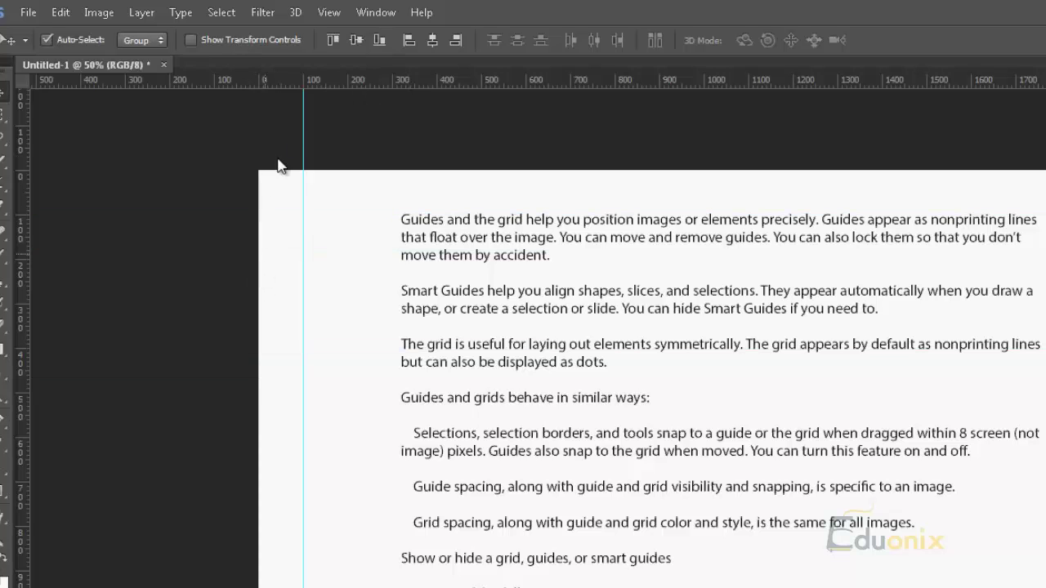
Step: Clear all existing guides, and start a new guide layout with rows enabled alongside the columns
{"action": "left_click", "coordinate": [318, 13]}
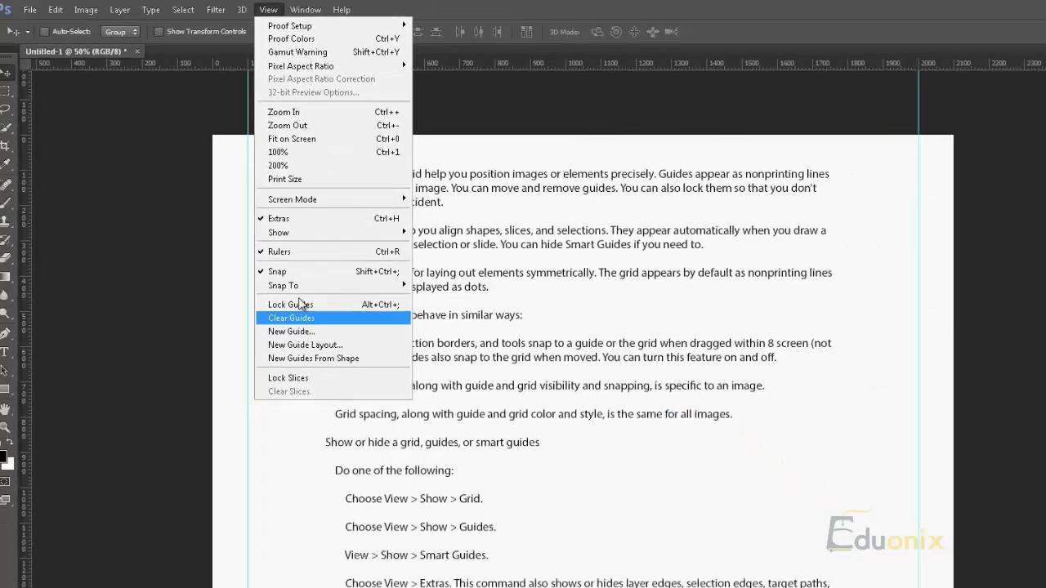
{"action": "left_click", "coordinate": [361, 398]}
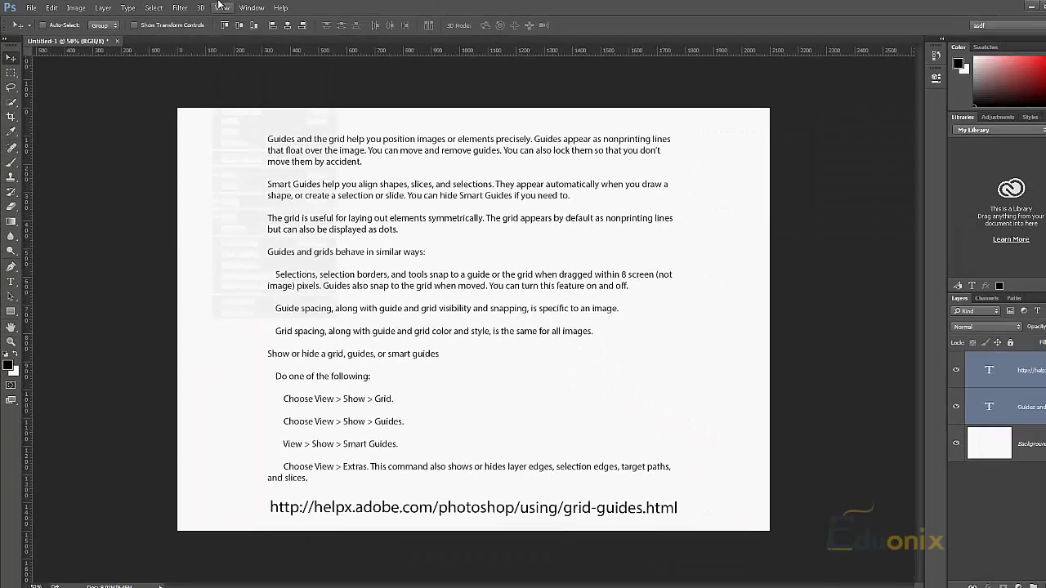
{"action": "left_click", "coordinate": [325, 12]}
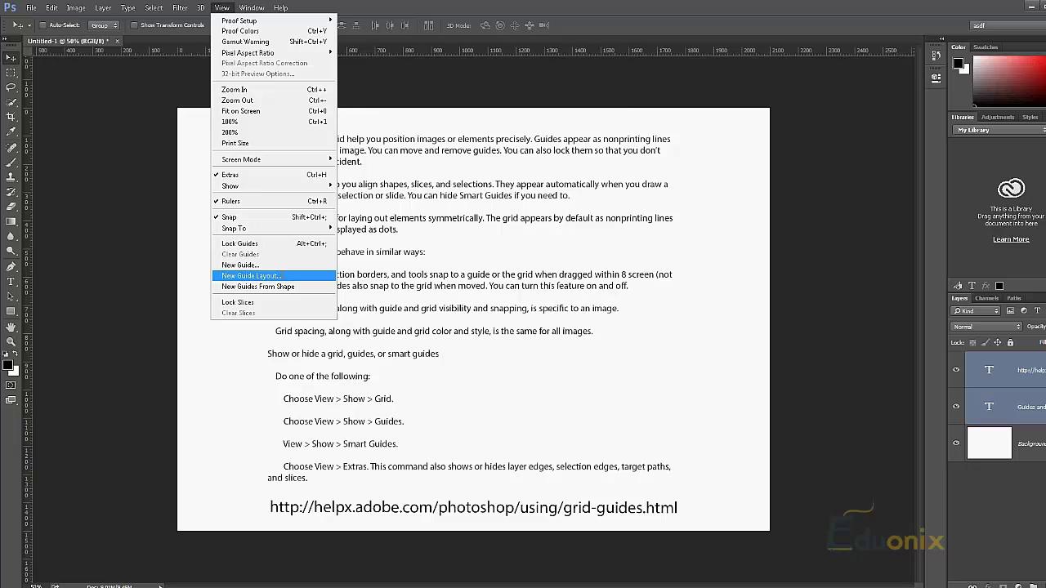
{"action": "left_click", "coordinate": [249, 275]}
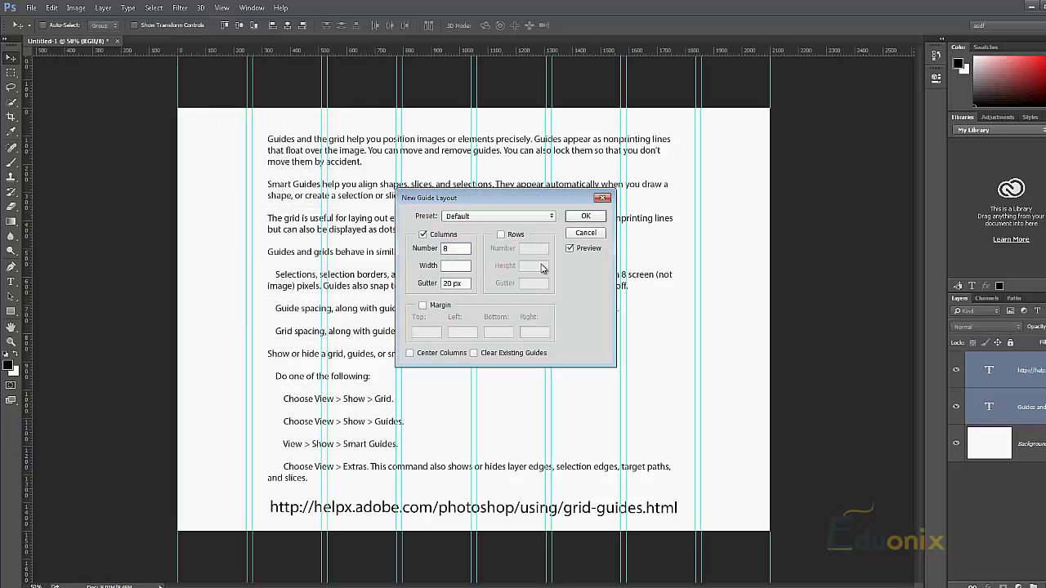
{"action": "left_click", "coordinate": [501, 235]}
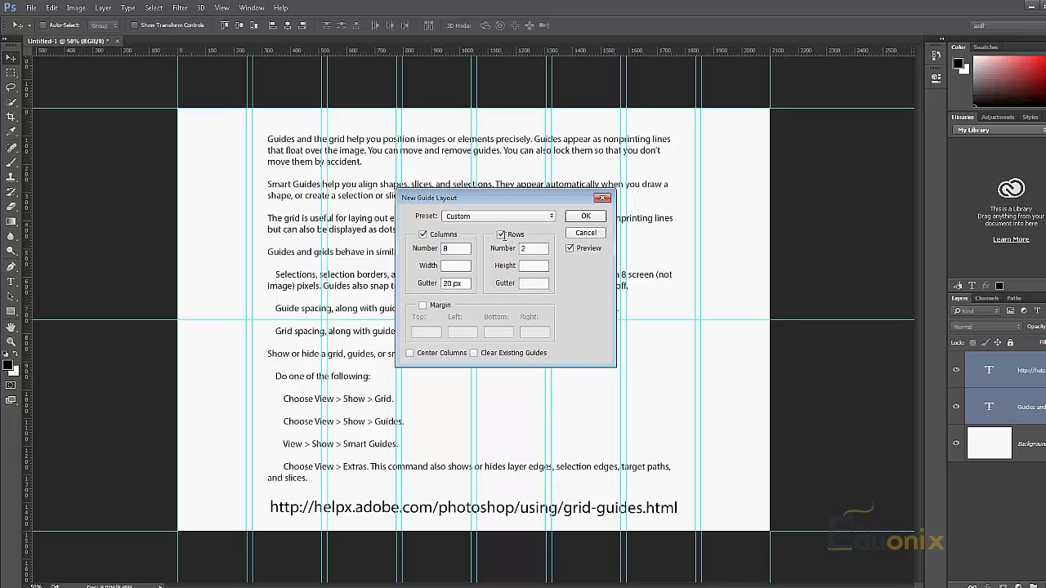
Step: Set the number of columns in the guide layout to 5
{"action": "left_click", "coordinate": [534, 268]}
{"action": "double_click", "coordinate": [454, 250]}
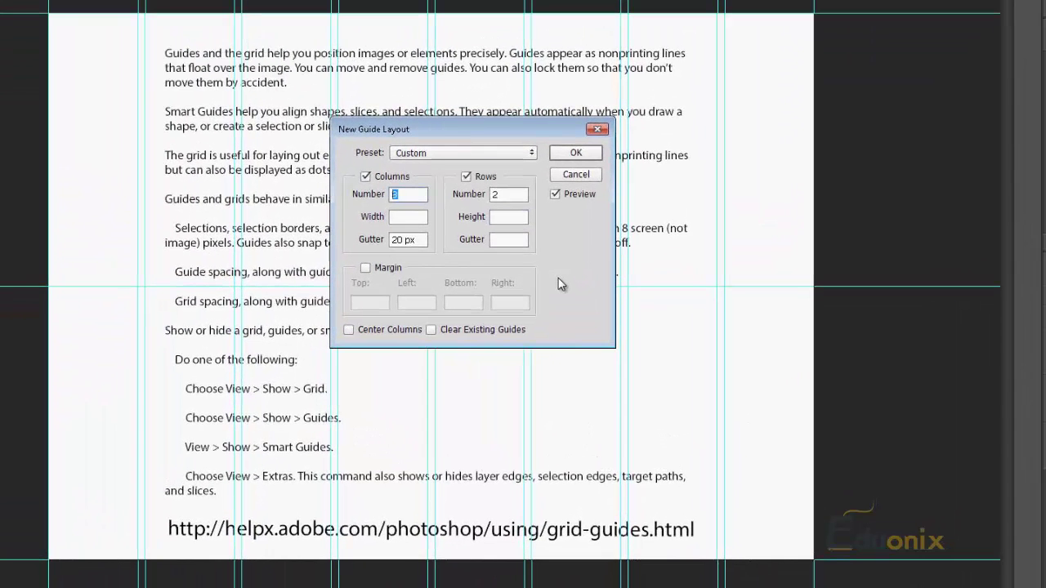
{"action": "type", "text": "5"}
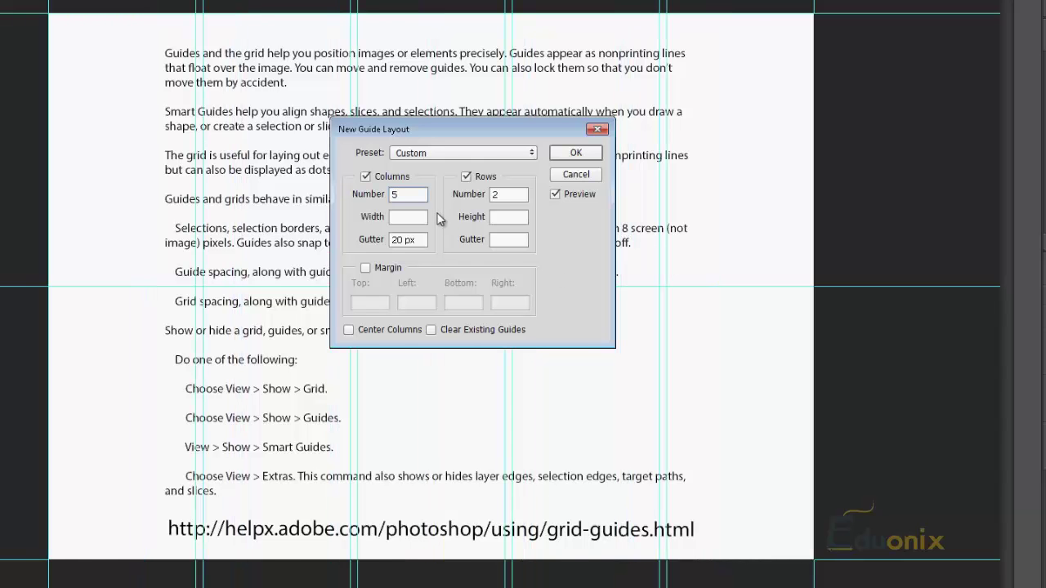
{"action": "type", "text": "5"}
{"action": "key", "text": "ctrl+z"}
{"action": "type", "text": "5"}
{"action": "left_click", "coordinate": [520, 196]}
{"action": "left_click", "coordinate": [410, 197]}
Step: Remove the column gutter value so that single guides separate the columns
{"action": "left_click", "coordinate": [421, 240]}
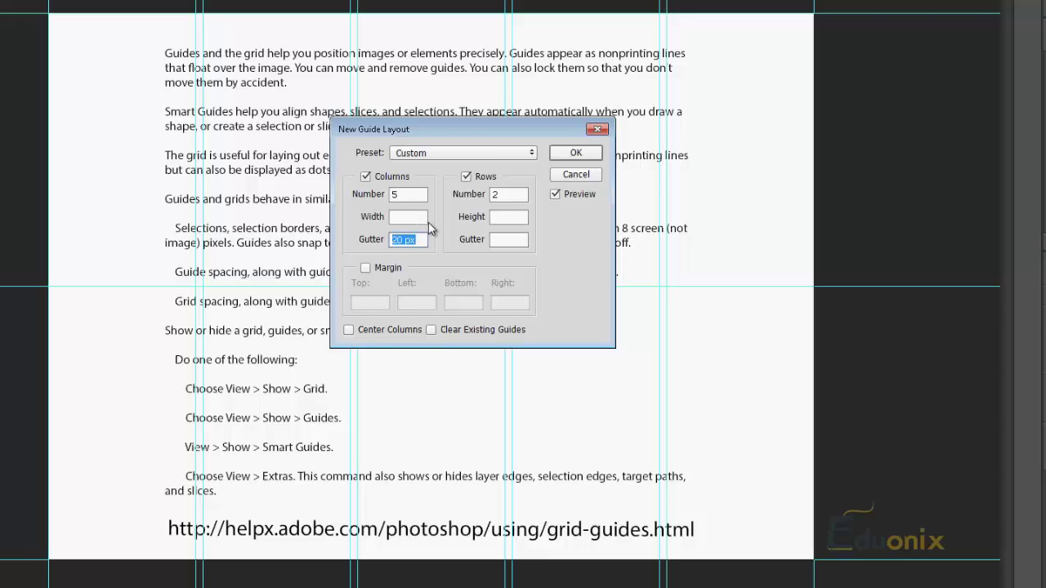
{"action": "type", "text": "9"}
{"action": "key", "text": "BackSpace"}
{"action": "left_click", "coordinate": [507, 219]}
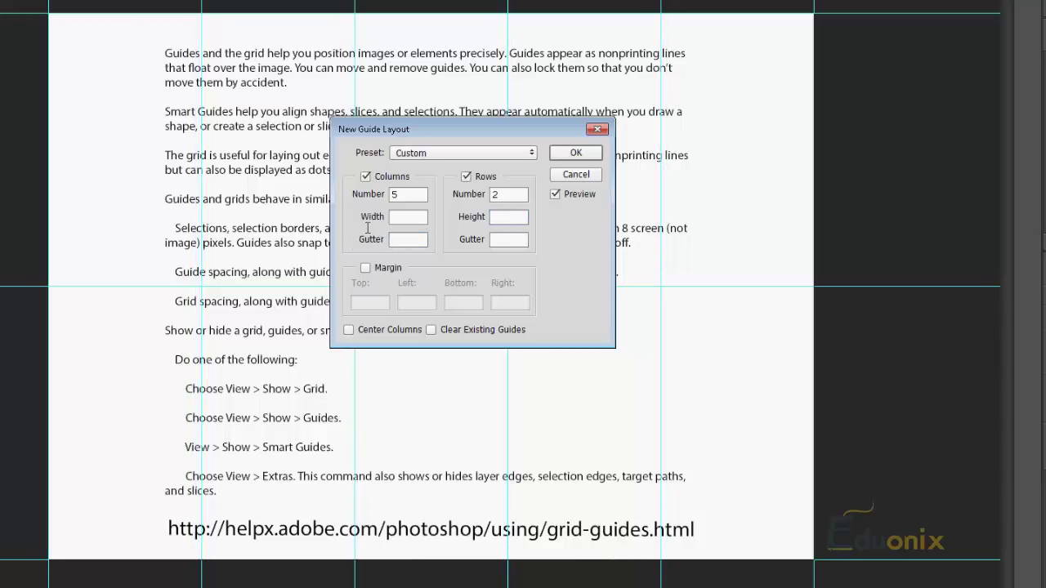
Step: Enable the guide layout's margin and set it to 25 px at the top, left, bottom and right
{"action": "left_click", "coordinate": [366, 267]}
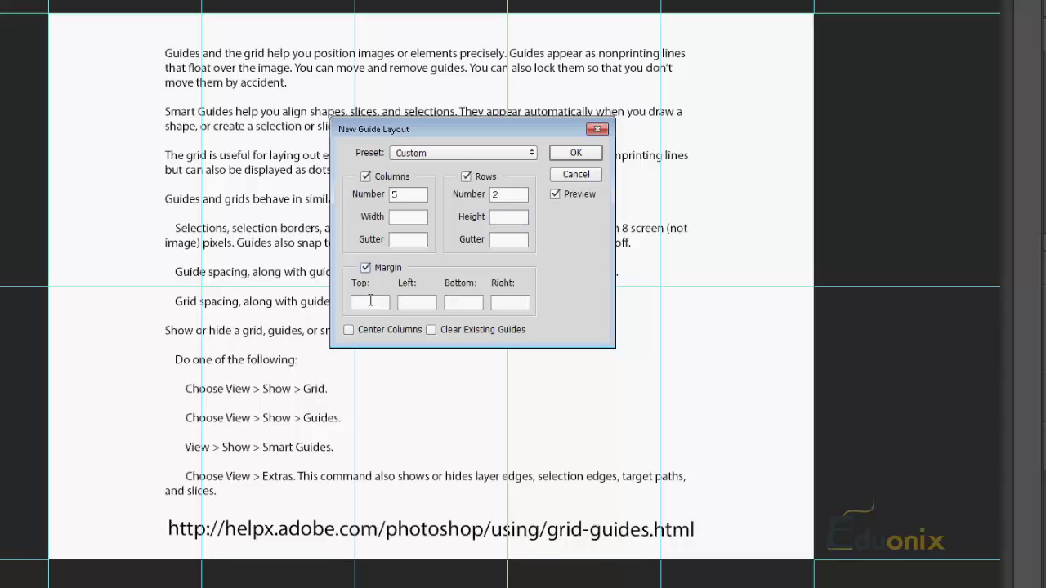
{"action": "type", "text": "25"}
{"action": "left_click", "coordinate": [415, 303]}
{"action": "type", "text": "25"}
{"action": "left_click", "coordinate": [462, 303]}
{"action": "type", "text": "25"}
{"action": "left_click", "coordinate": [512, 303]}
{"action": "type", "text": "25"}
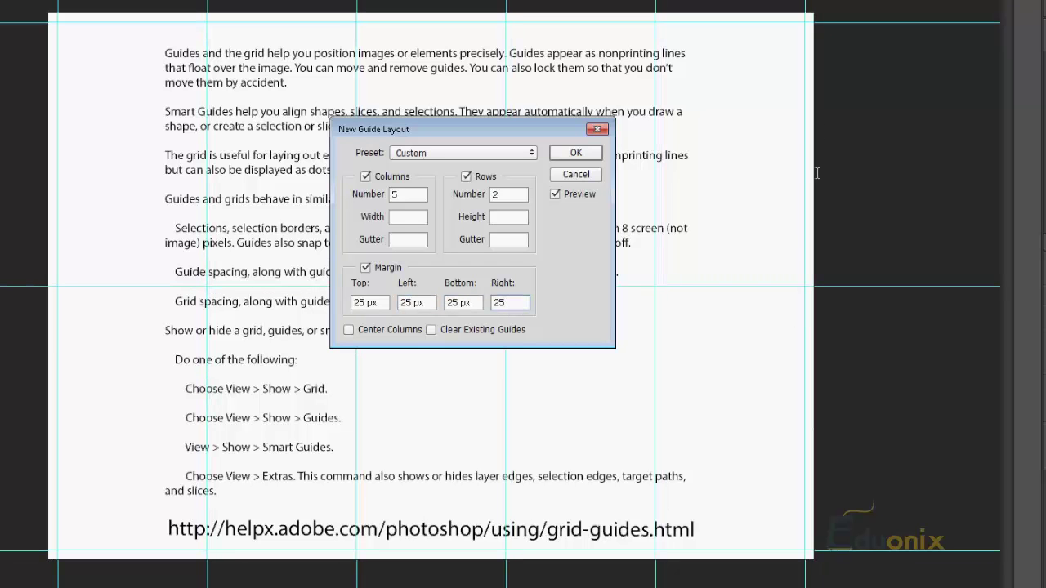
Step: Look through the guide layout presets, keep Custom, and apply the layout to the page
{"action": "left_click", "coordinate": [403, 243]}
{"action": "left_click", "coordinate": [521, 153]}
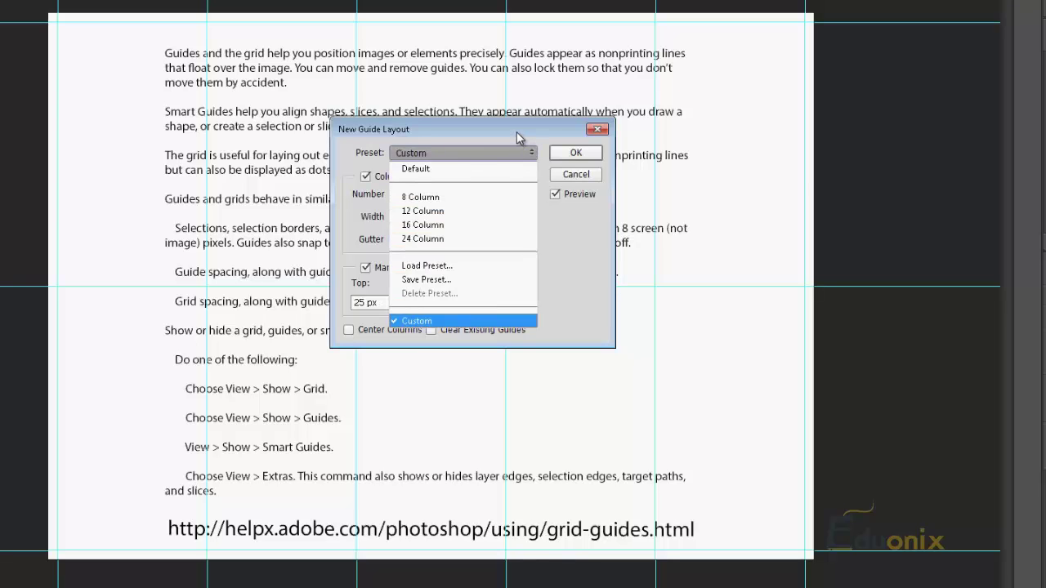
{"action": "left_click", "coordinate": [516, 130]}
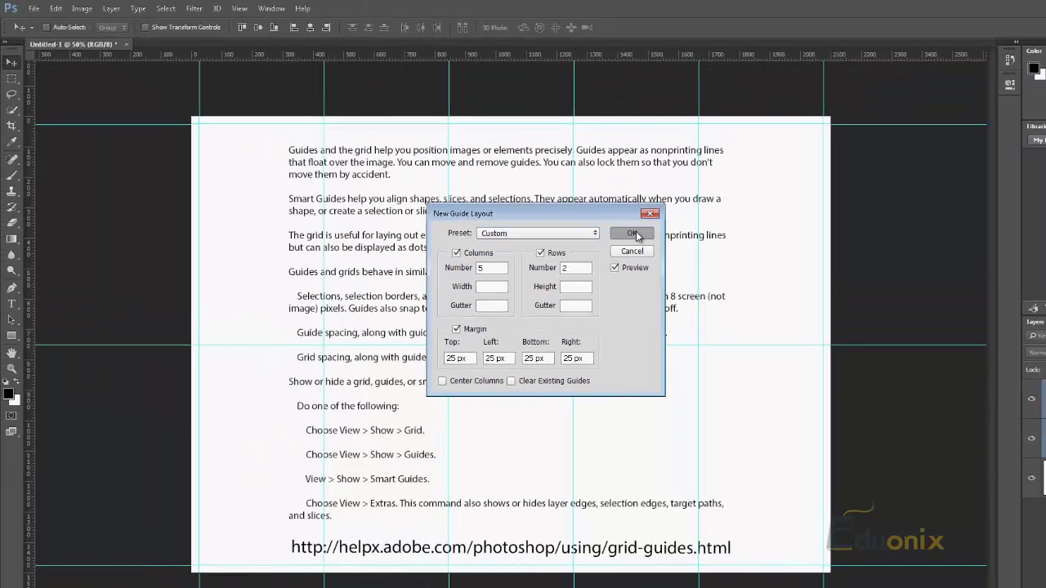
{"action": "left_click", "coordinate": [576, 152]}
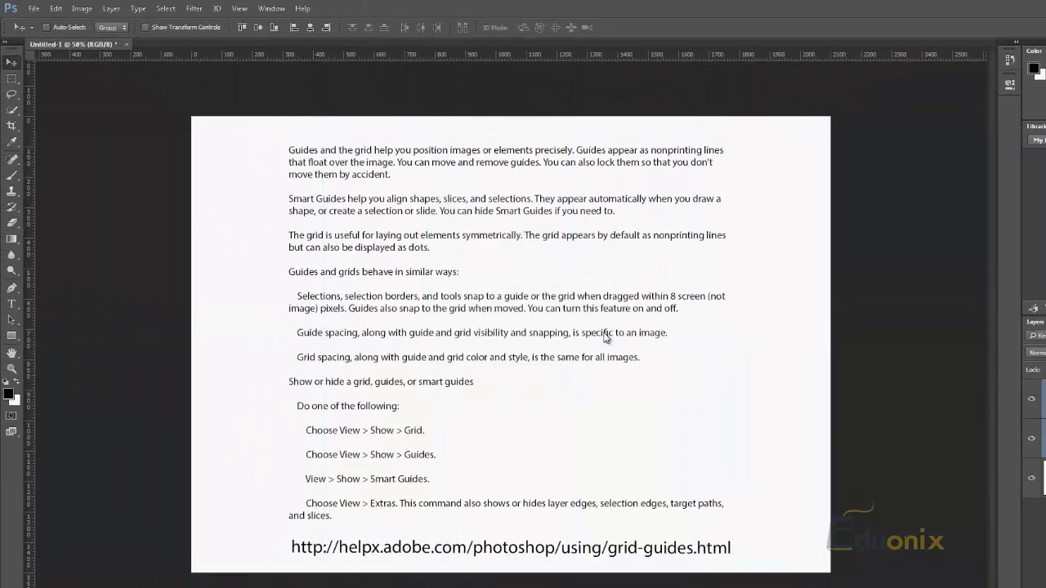
Step: Draw a black rectangle of about 432 × 398 px over the text near the middle of the page
{"action": "left_click", "coordinate": [239, 8]}
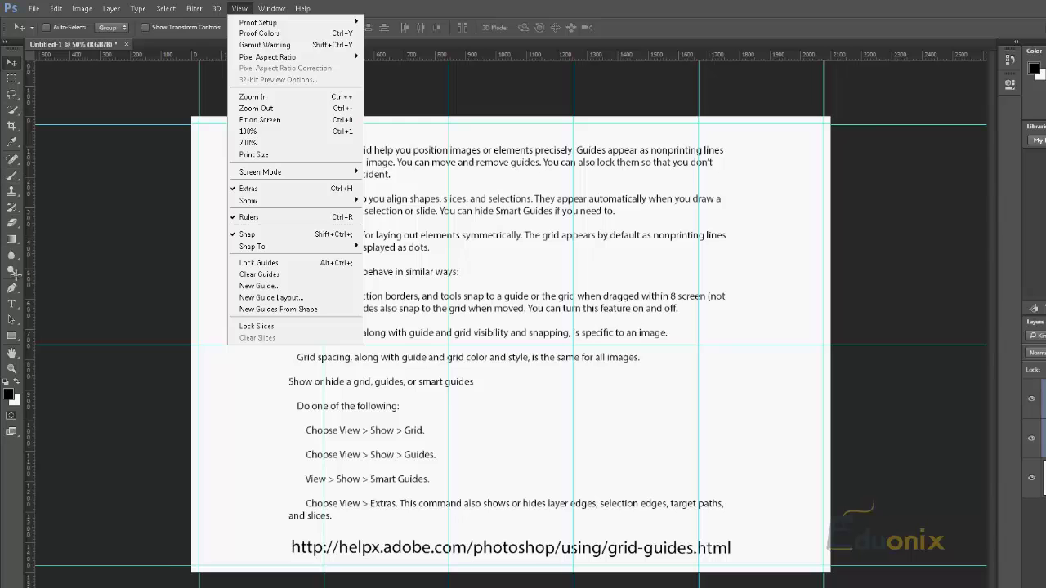
{"action": "left_click", "coordinate": [12, 335]}
{"action": "left_click_drag", "start_coordinate": [472, 230], "coordinate": [602, 350]}
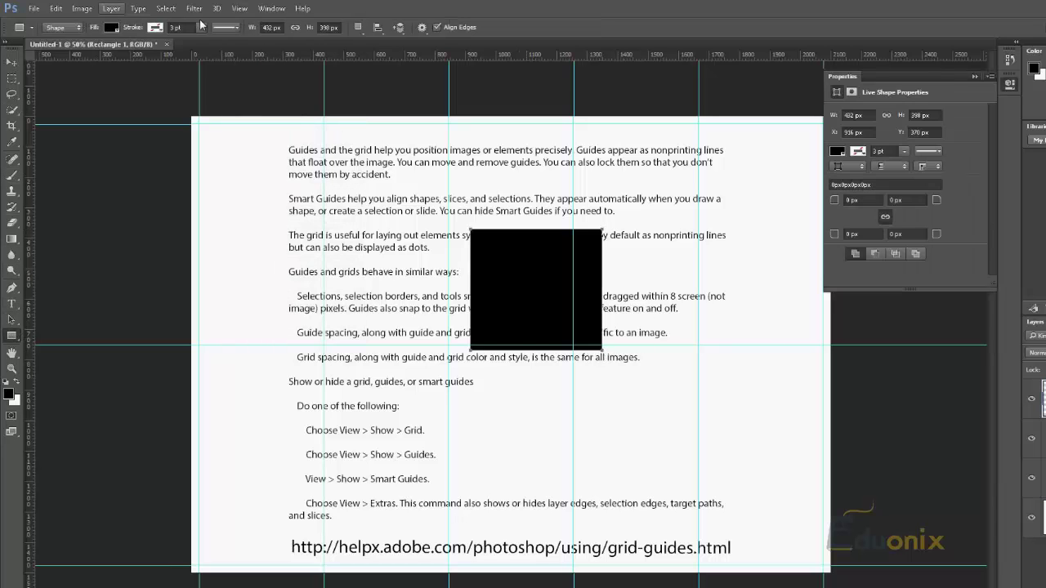
{"action": "left_click", "coordinate": [165, 8]}
{"action": "key", "text": "Escape"}
Step: Add a new layer and paint one soft black 400 px brush dab over the "Choose View" lines
{"action": "left_click", "coordinate": [12, 175]}
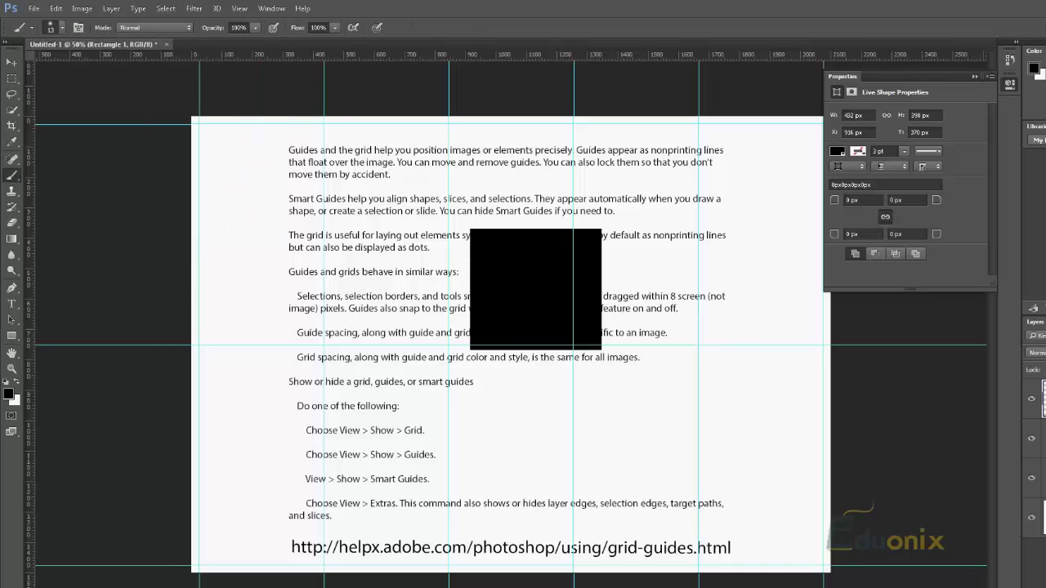
{"action": "key", "text": "ctrl+shift+alt+n"}
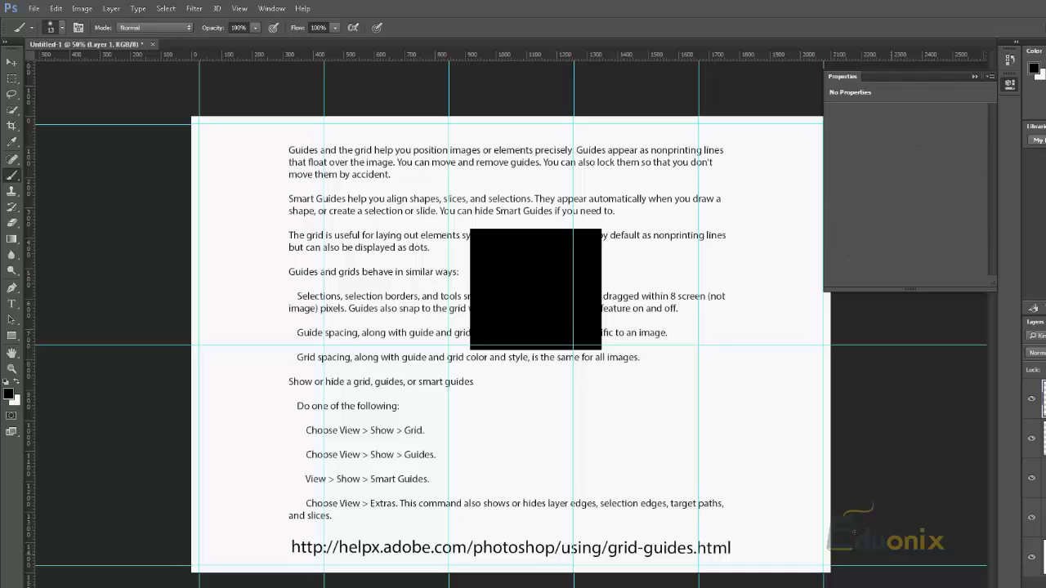
{"action": "key", "text": "bracketright"}
{"action": "key", "text": "bracketright"}
{"action": "key", "text": "bracketright"}
{"action": "key", "text": "bracketright"}
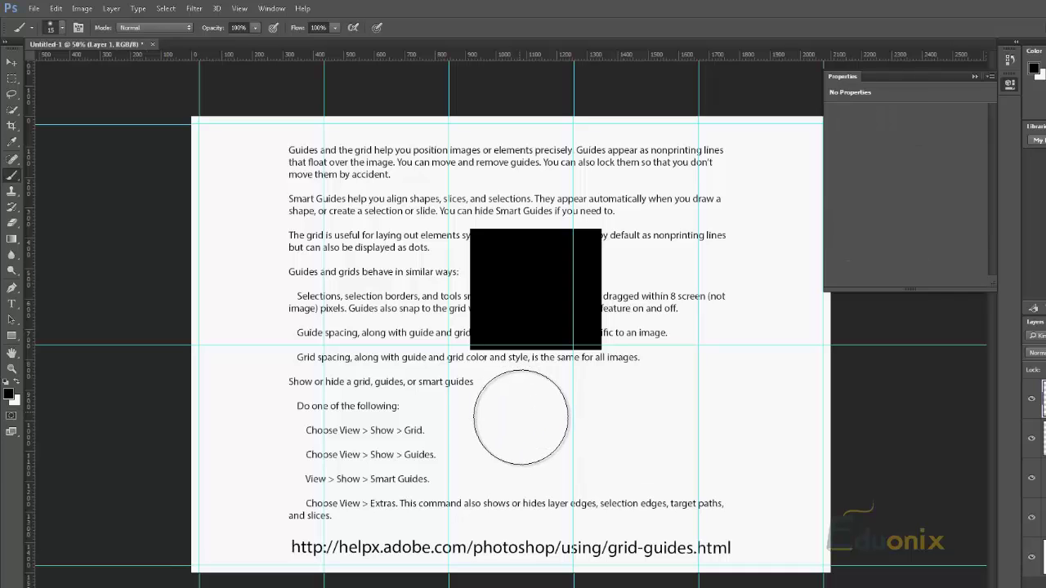
{"action": "key", "text": "bracketright"}
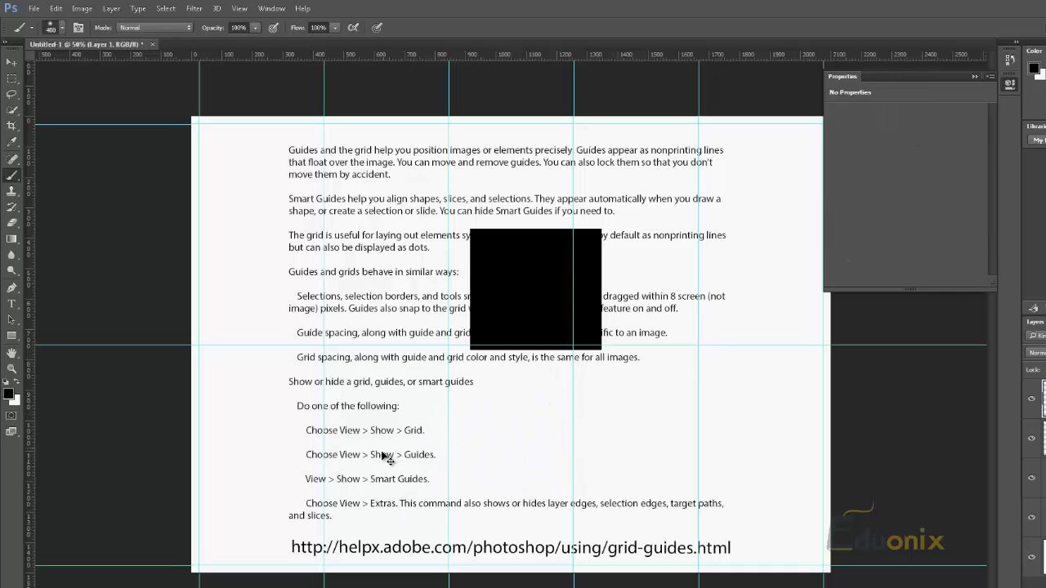
{"action": "left_click", "coordinate": [384, 448]}
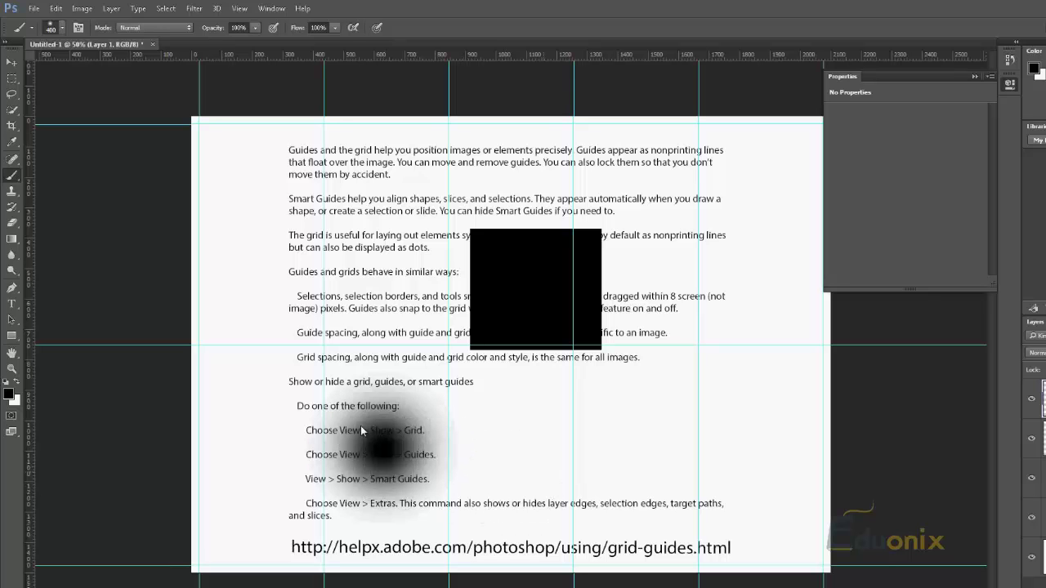
Step: Clear the layout guides and create new guides from the shape of the brush dab on Layer 1
{"action": "left_click", "coordinate": [240, 8]}
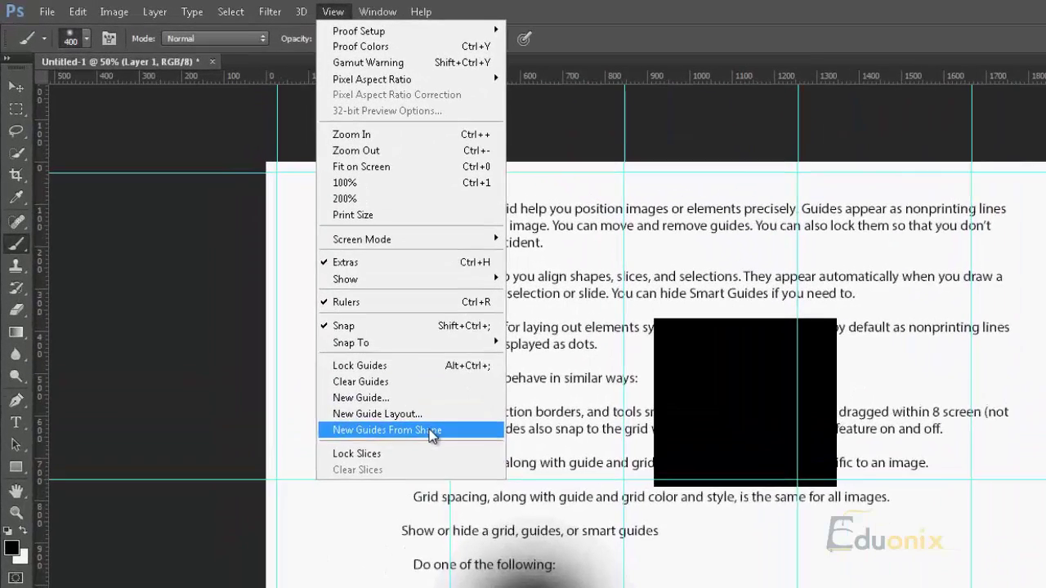
{"action": "left_click", "coordinate": [351, 355]}
{"action": "key", "text": "ctrl+z"}
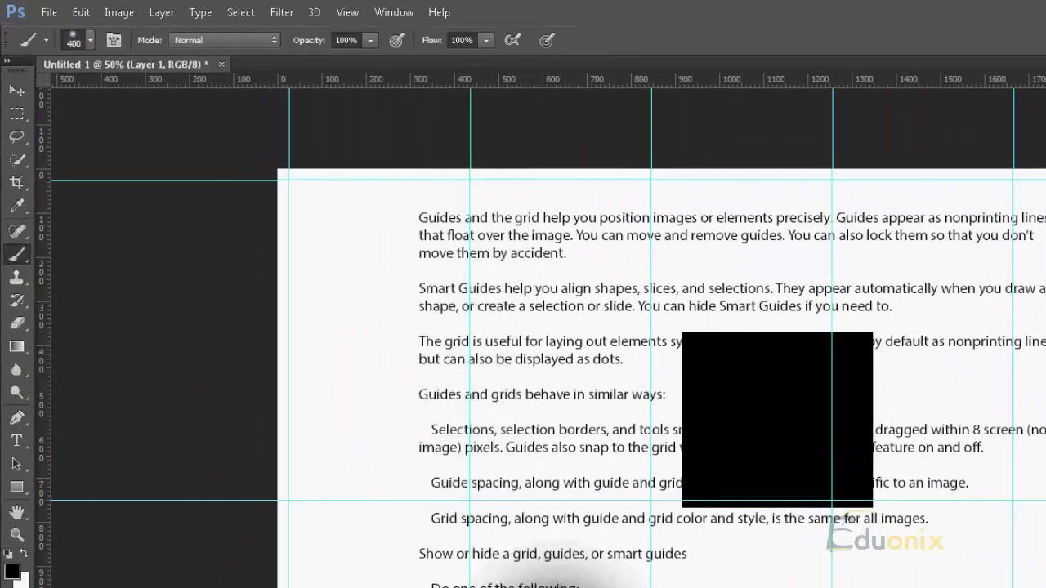
{"action": "left_click", "coordinate": [347, 11]}
{"action": "left_click", "coordinate": [376, 397]}
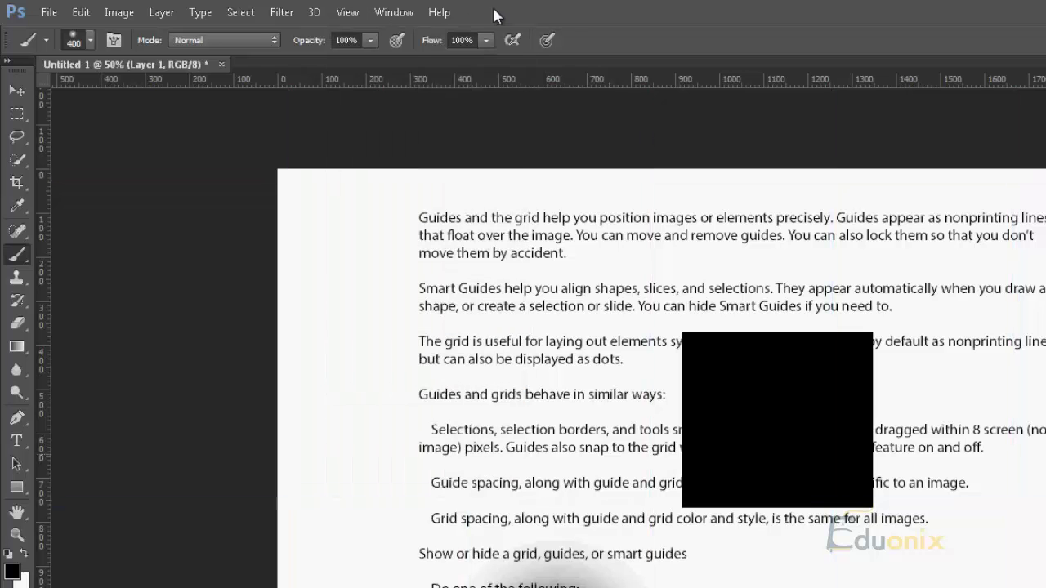
{"action": "left_click", "coordinate": [347, 12]}
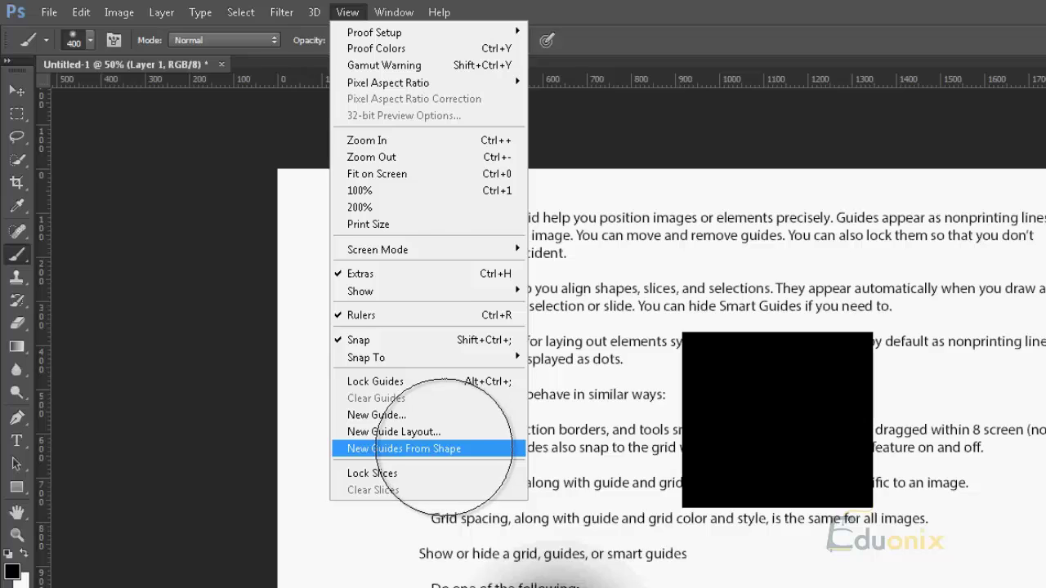
{"action": "left_click", "coordinate": [442, 449]}
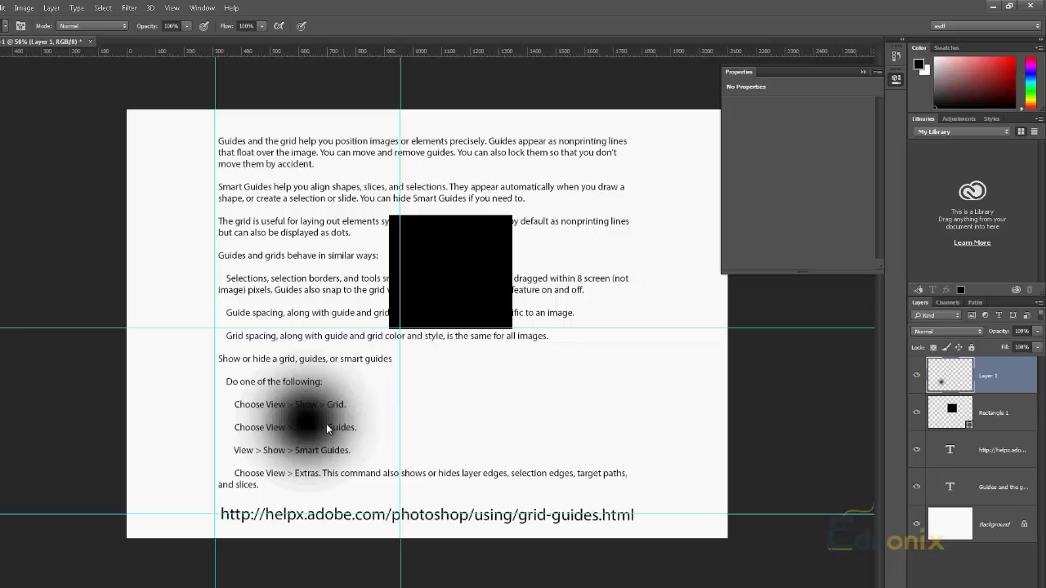
Step: Turn on the display of layer edges to outline the bounds of the brush dab's layer
{"action": "left_click", "coordinate": [201, 8]}
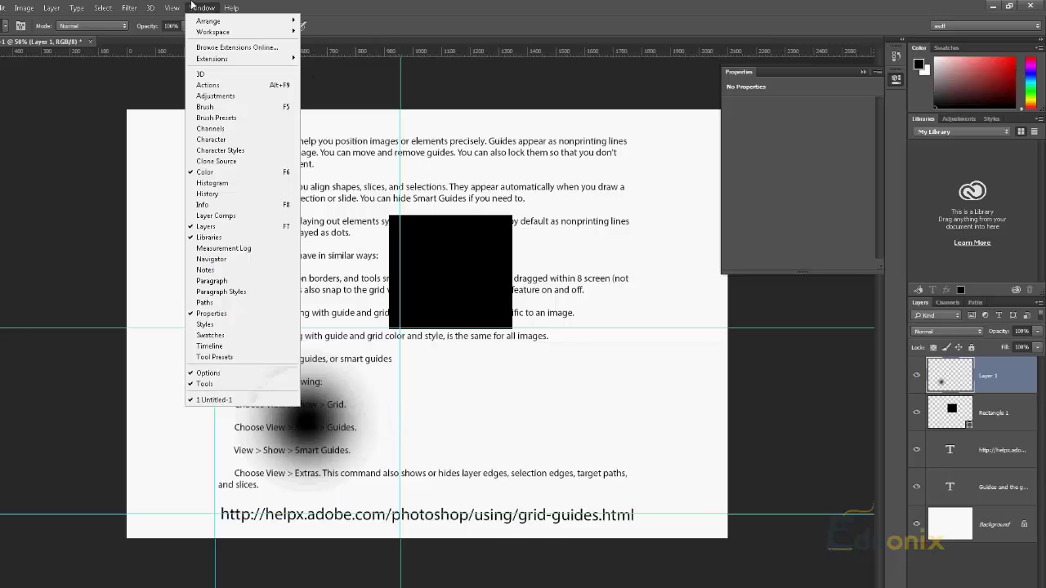
{"action": "left_click", "coordinate": [201, 7]}
{"action": "left_click", "coordinate": [172, 7]}
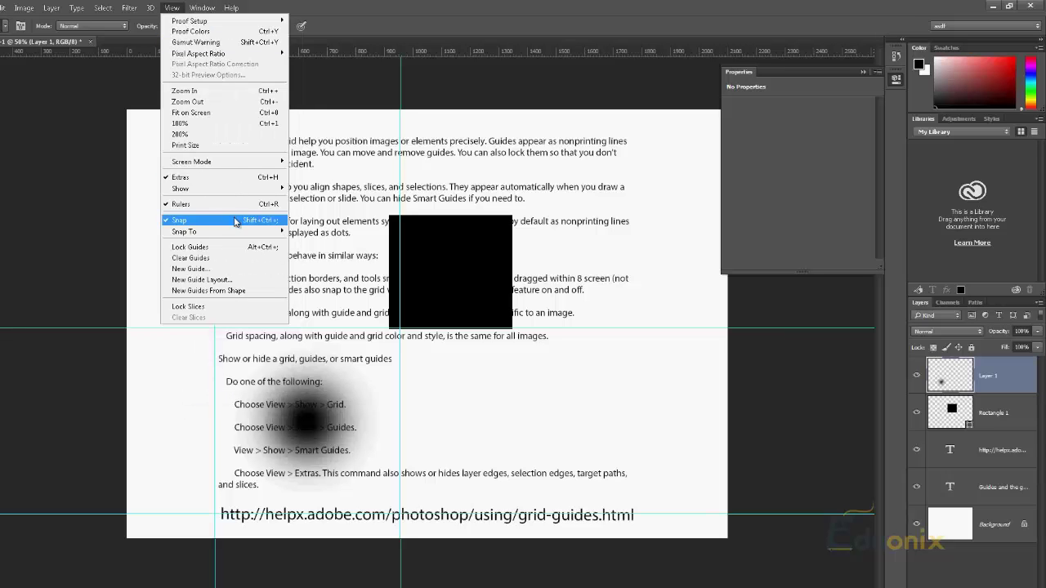
{"action": "mouse_move", "coordinate": [233, 189]}
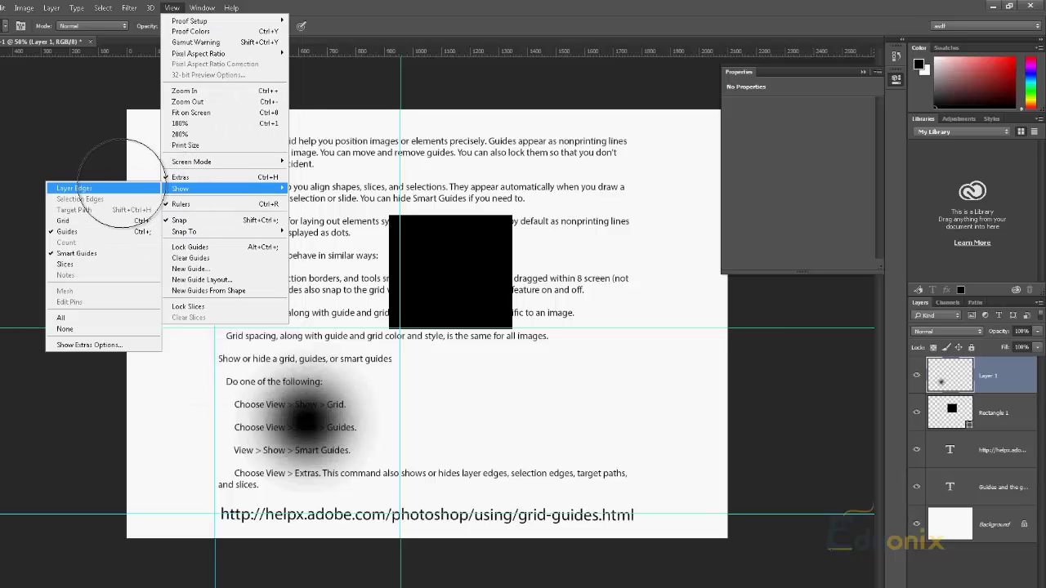
{"action": "left_click", "coordinate": [98, 188]}
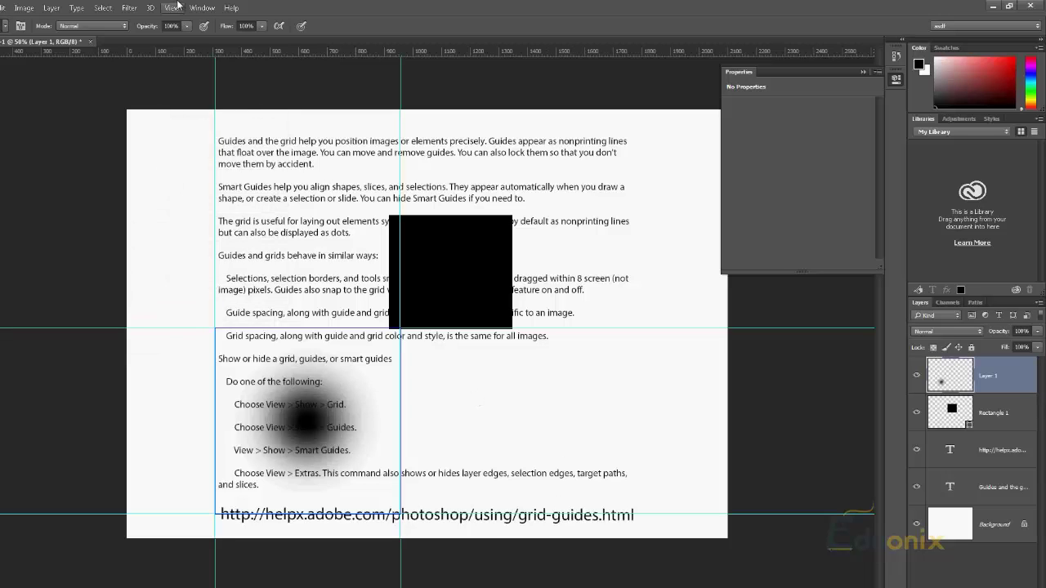
{"action": "key", "text": "alt+v"}
{"action": "key", "text": "Escape"}
{"action": "left_click", "coordinate": [172, 8]}
{"action": "left_click", "coordinate": [225, 290]}
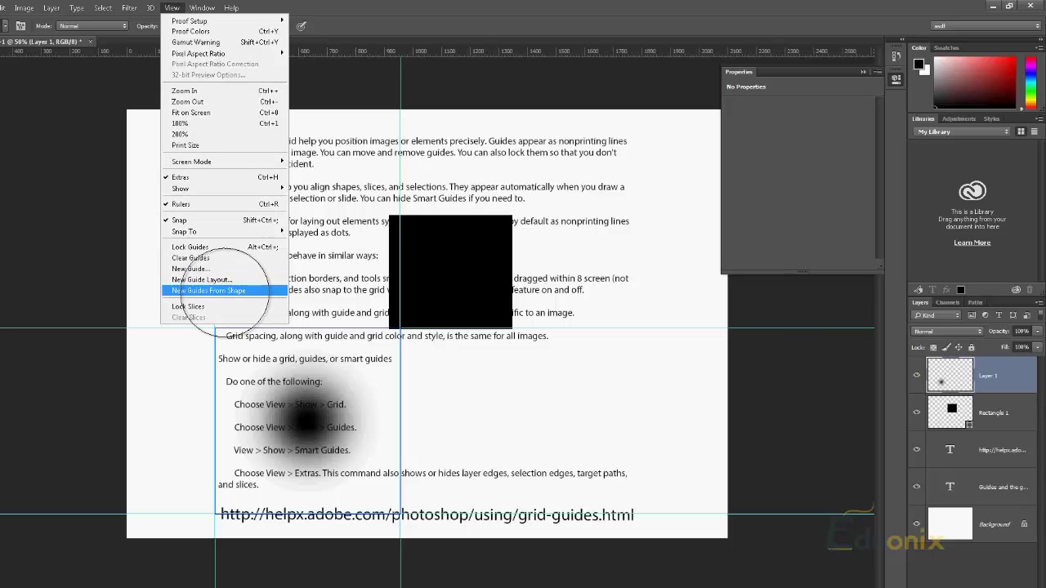
{"action": "left_click", "coordinate": [228, 290]}
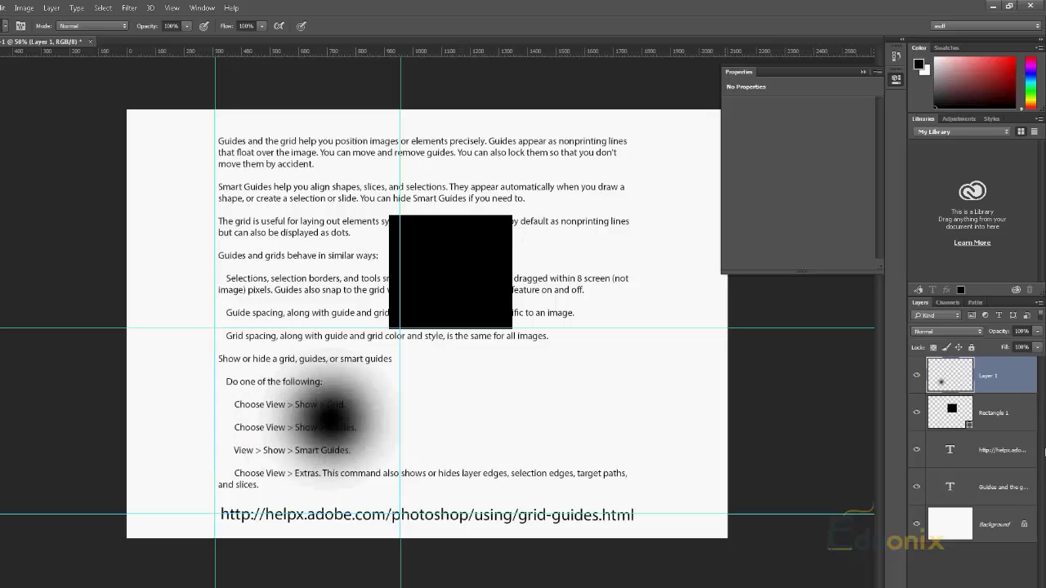
Step: Select the Rectangle 1 layer and create guides from the black rectangle's shape
{"action": "left_click", "coordinate": [956, 418]}
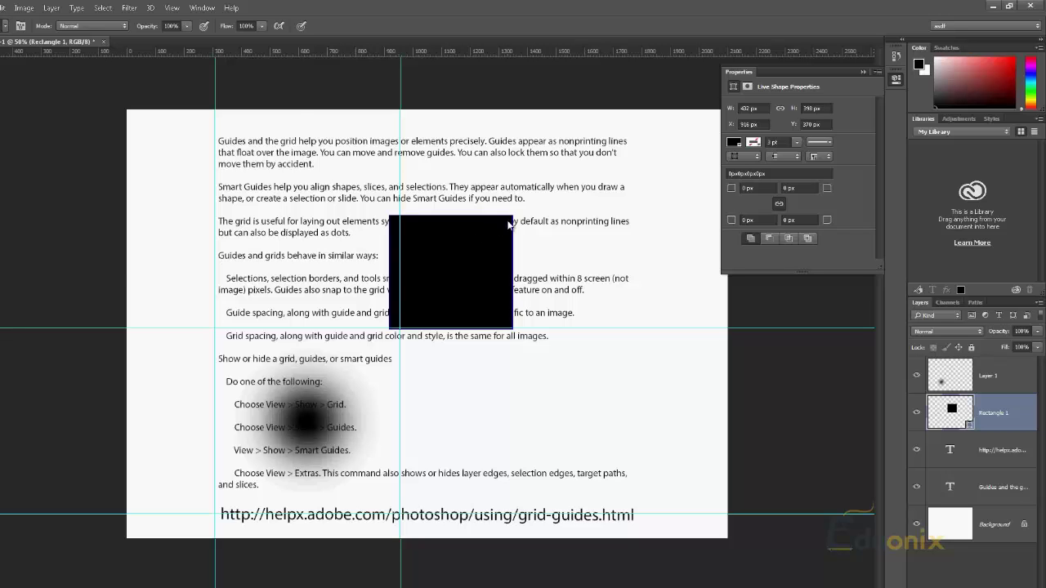
{"action": "left_click", "coordinate": [172, 7]}
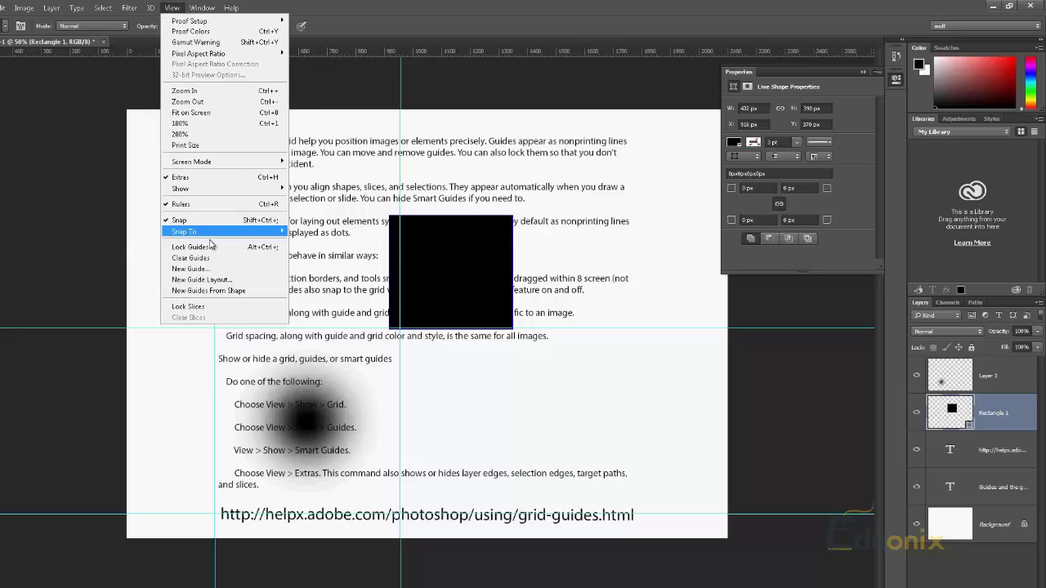
{"action": "left_click", "coordinate": [209, 290]}
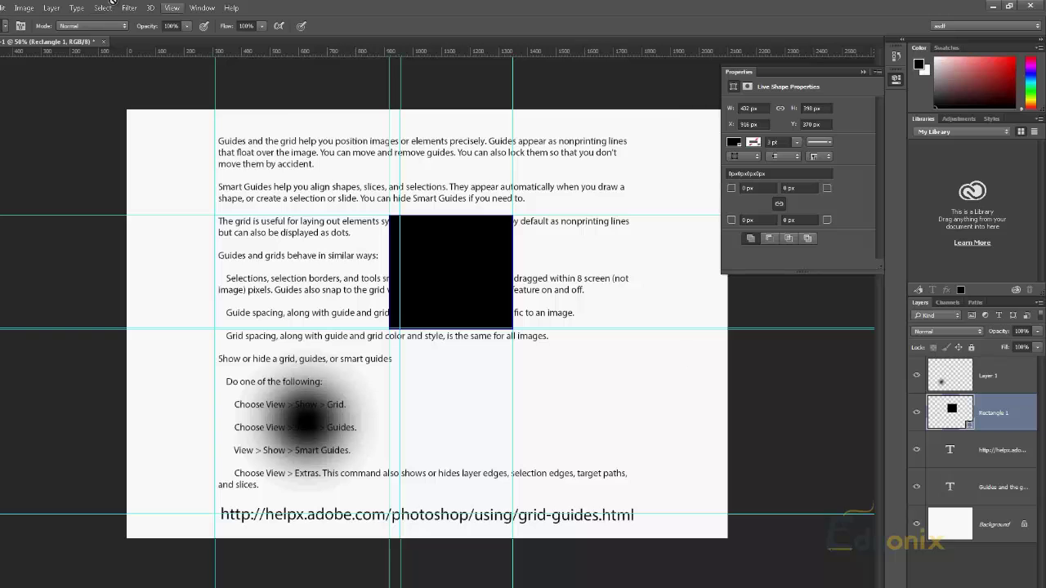
Step: Clear all guides, move the brush dab and black rectangle together so the rectangle sits at about X 1220, Y 830 px, and reselect Rectangle 1
{"action": "left_click", "coordinate": [171, 8]}
{"action": "left_click", "coordinate": [208, 260]}
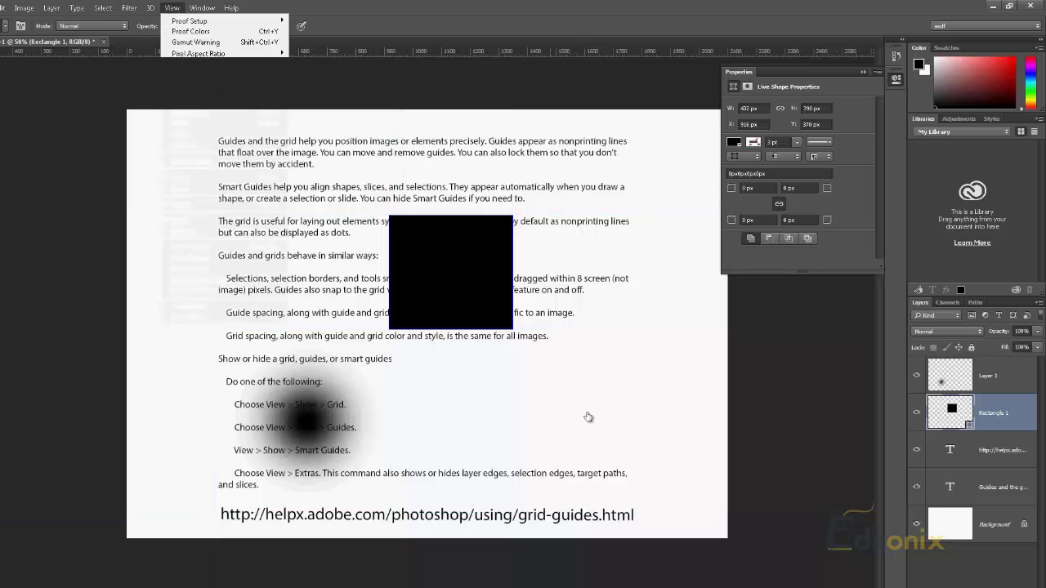
{"action": "left_click", "coordinate": [1014, 384], "text": "shift"}
{"action": "key", "text": "v"}
{"action": "left_click_drag", "start_coordinate": [462, 301], "coordinate": [537, 417]}
{"action": "left_click", "coordinate": [1031, 415]}
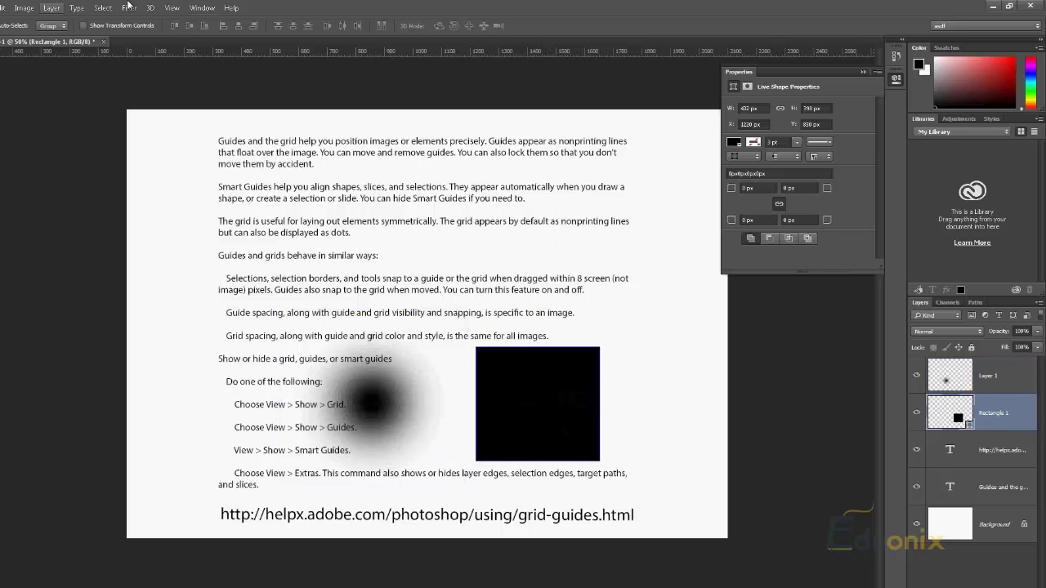
Step: Turn on the display of the grid over the document
{"action": "left_click", "coordinate": [149, 7]}
{"action": "mouse_move", "coordinate": [179, 5]}
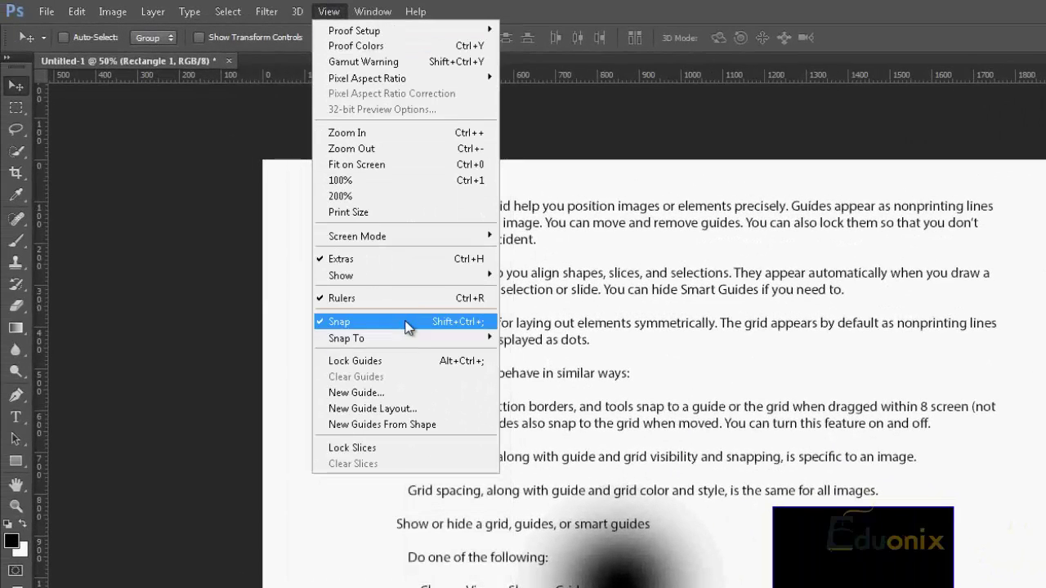
{"action": "mouse_move", "coordinate": [405, 282]}
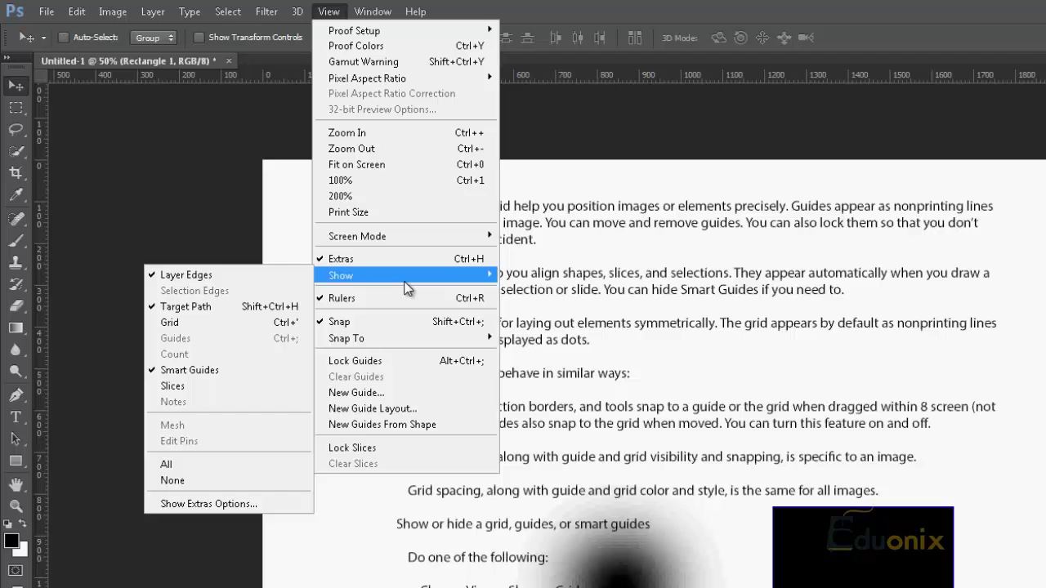
{"action": "left_click", "coordinate": [255, 328]}
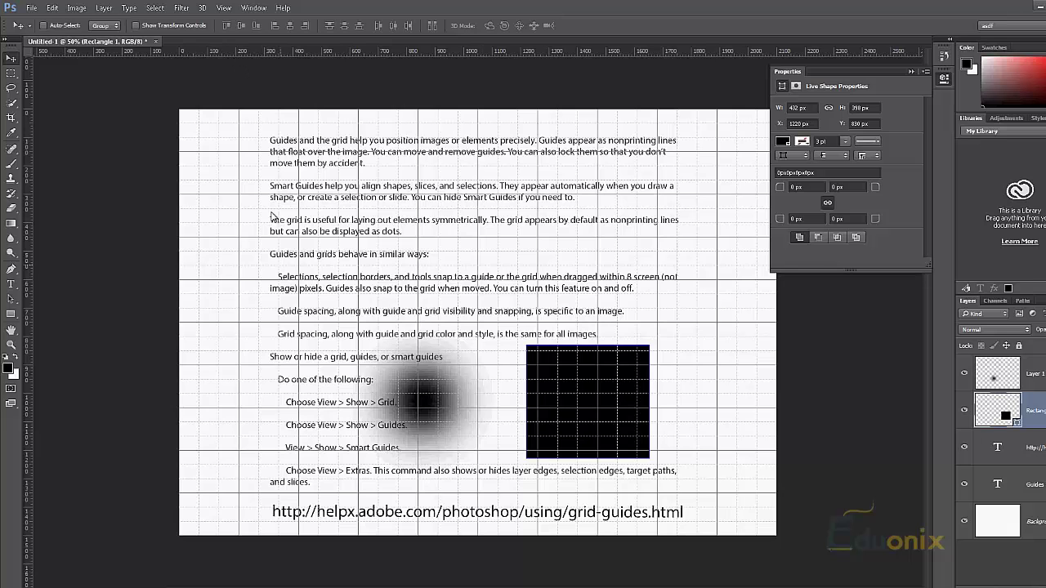
Step: Check the available snapping targets and turn off the display of the grid
{"action": "left_click", "coordinate": [223, 7]}
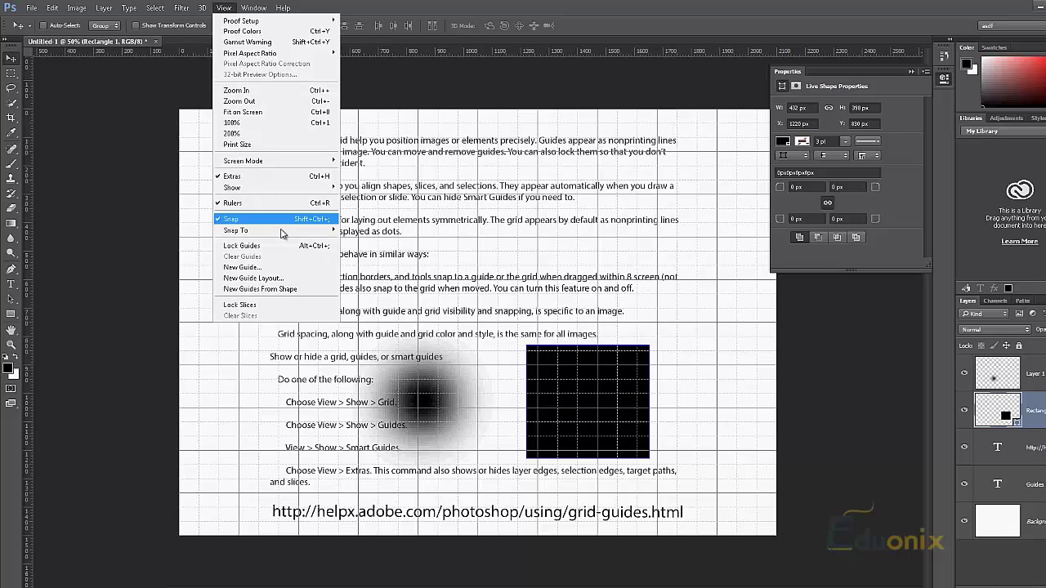
{"action": "mouse_move", "coordinate": [283, 235]}
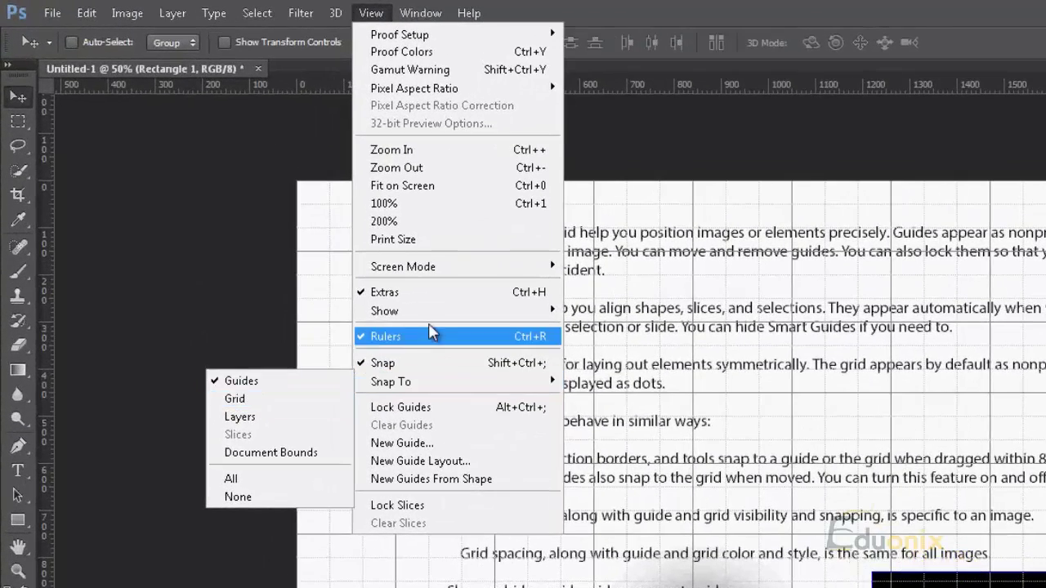
{"action": "mouse_move", "coordinate": [433, 319]}
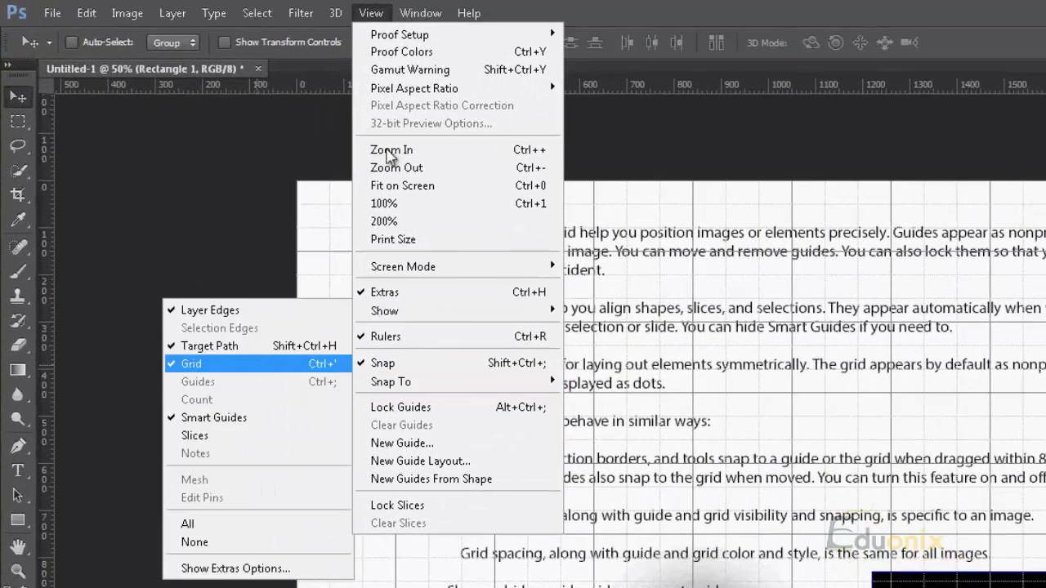
{"action": "key", "text": "Return"}
Step: Check that Smart Guides are enabled and shift the black rectangle slightly to about X 1198, Y 826 px
{"action": "left_click", "coordinate": [368, 12]}
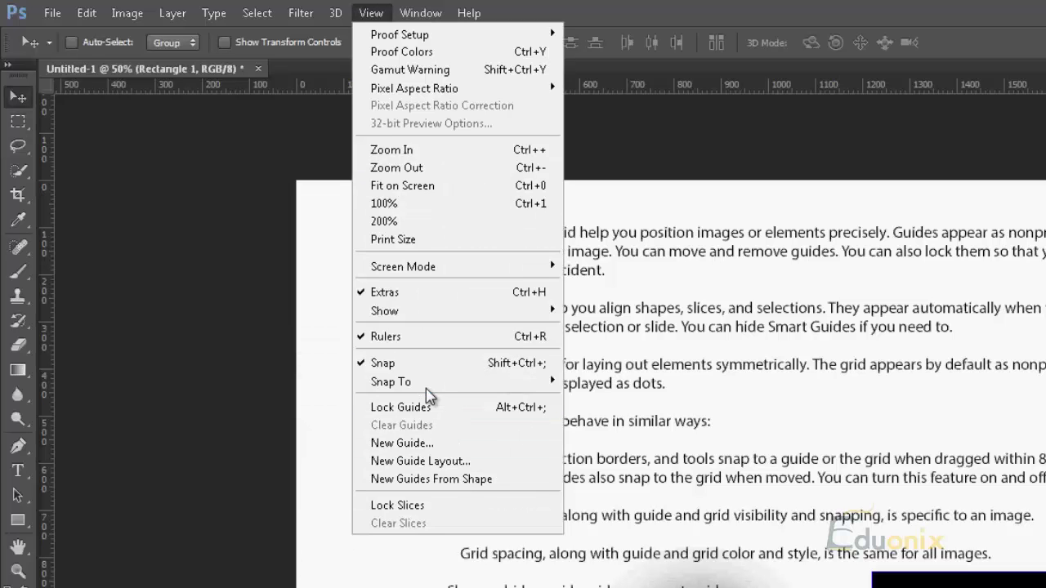
{"action": "mouse_move", "coordinate": [429, 392]}
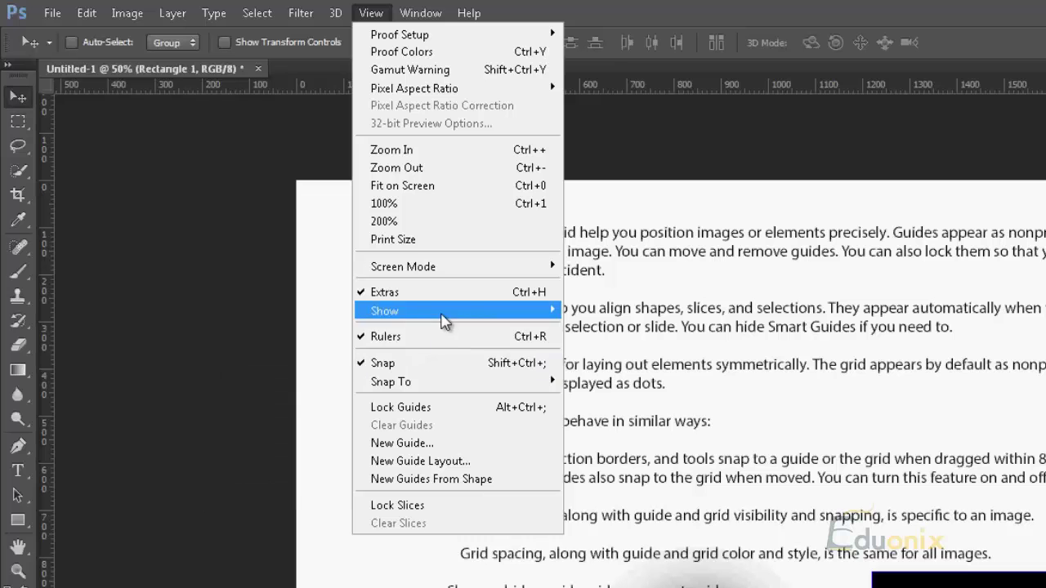
{"action": "mouse_move", "coordinate": [450, 323]}
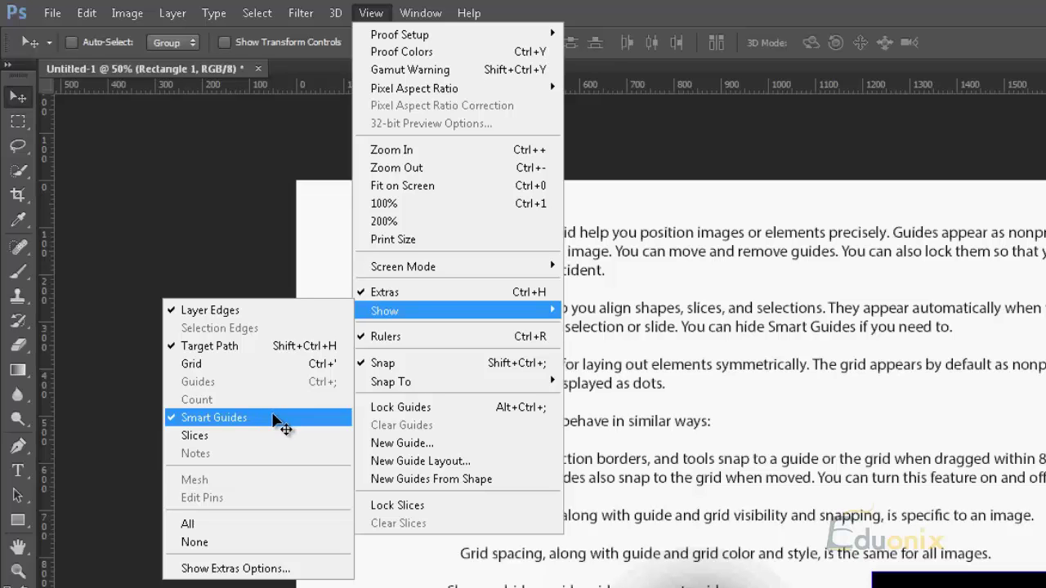
{"action": "left_click", "coordinate": [481, 478]}
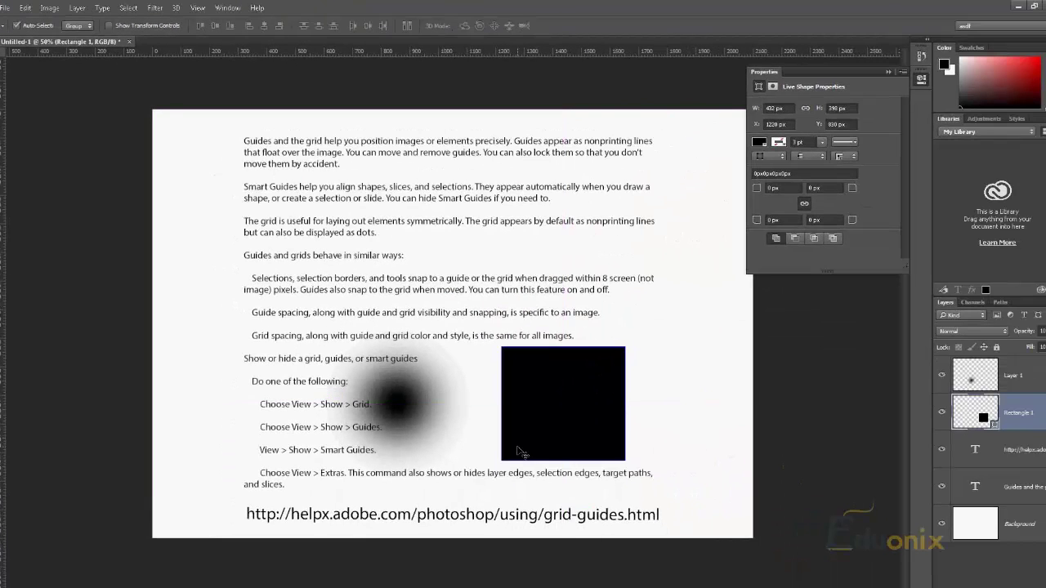
{"action": "mouse_move", "coordinate": [341, 444]}
{"action": "left_click_drag", "start_coordinate": [569, 435], "coordinate": [563, 436]}
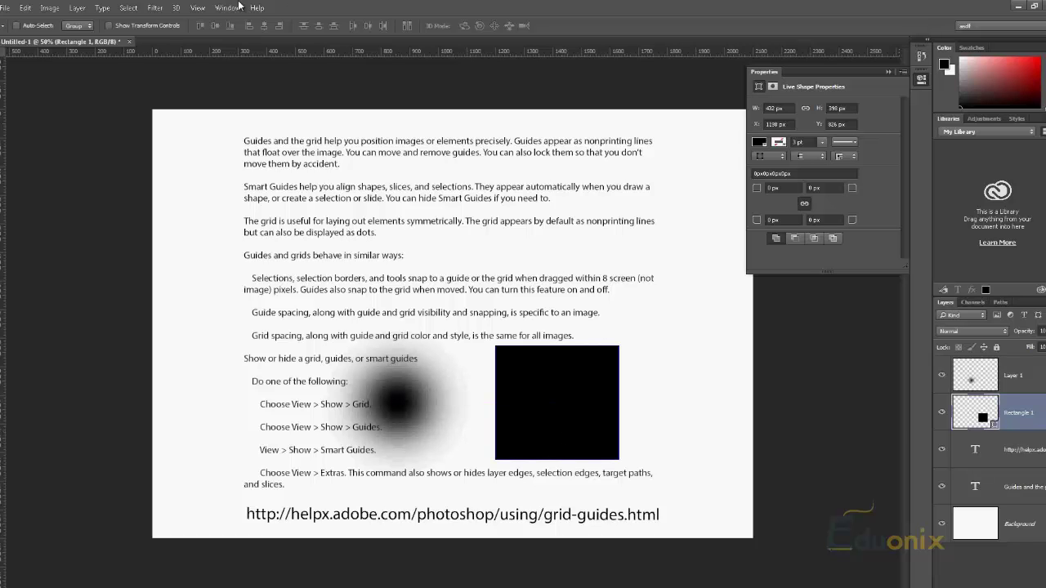
{"action": "left_click", "coordinate": [198, 7]}
{"action": "mouse_move", "coordinate": [248, 233]}
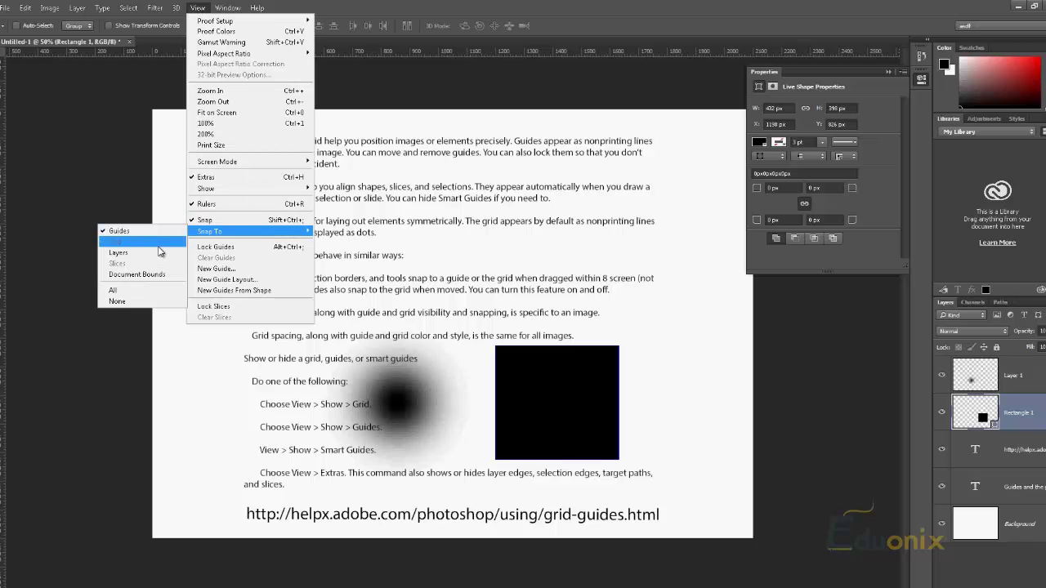
{"action": "mouse_move", "coordinate": [242, 193]}
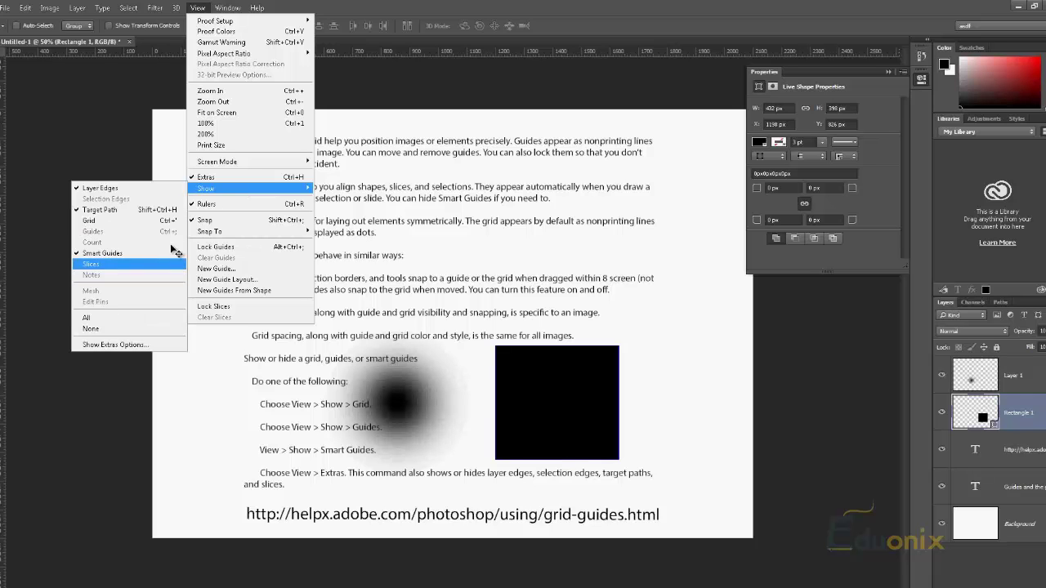
{"action": "left_click", "coordinate": [549, 412]}
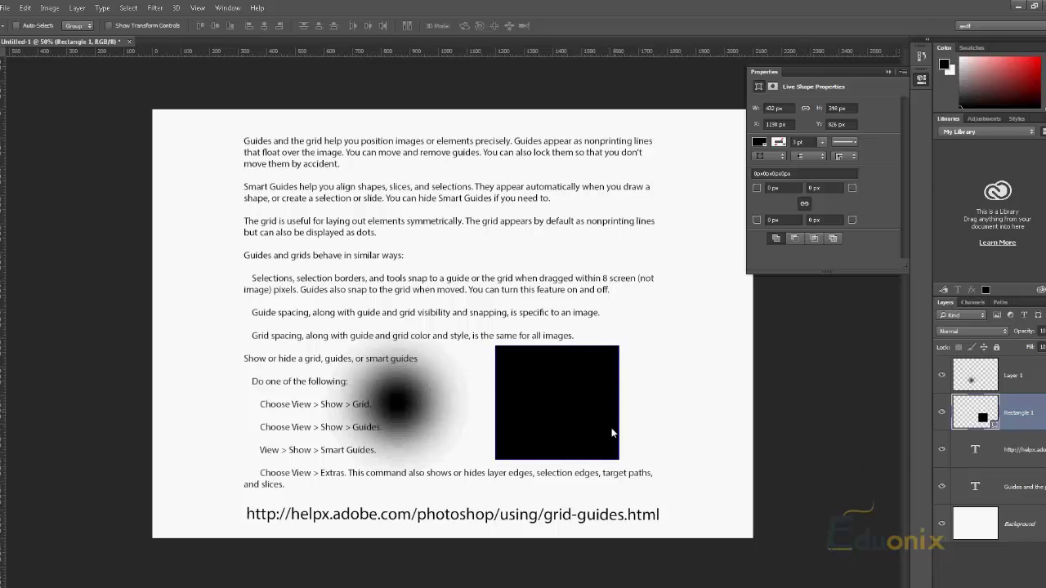
Step: Duplicate the Rectangle 1 layer, and duplicate both rectangle layers together to get four stacked rectangles
{"action": "right_click", "coordinate": [1013, 412]}
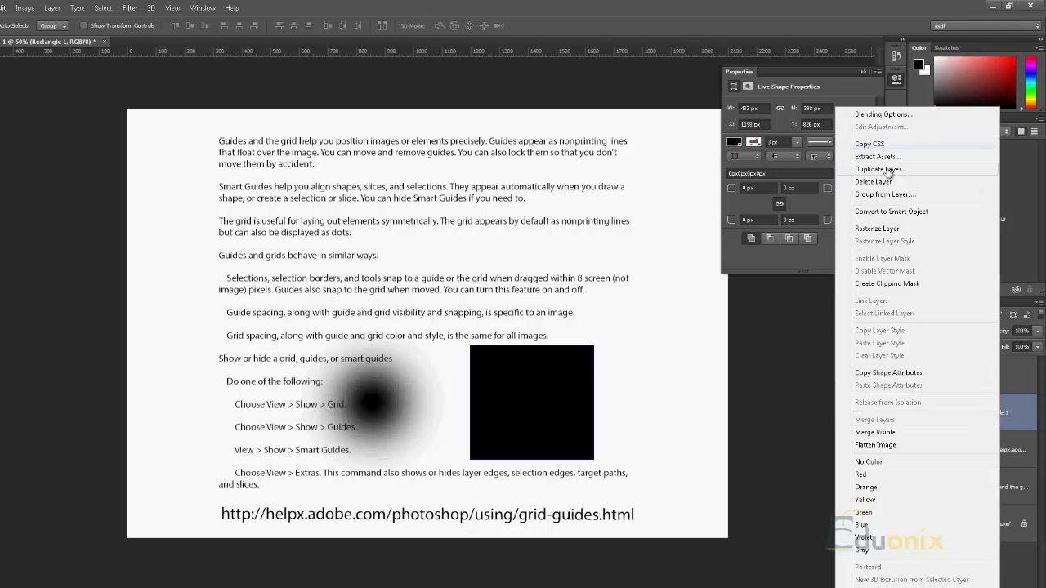
{"action": "left_click", "coordinate": [887, 169]}
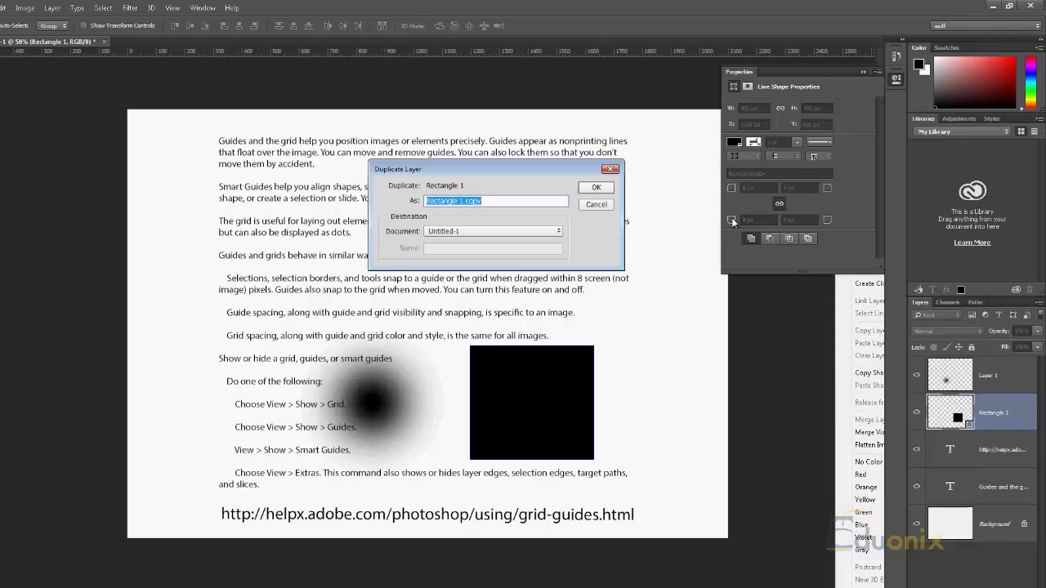
{"action": "left_click", "coordinate": [596, 190]}
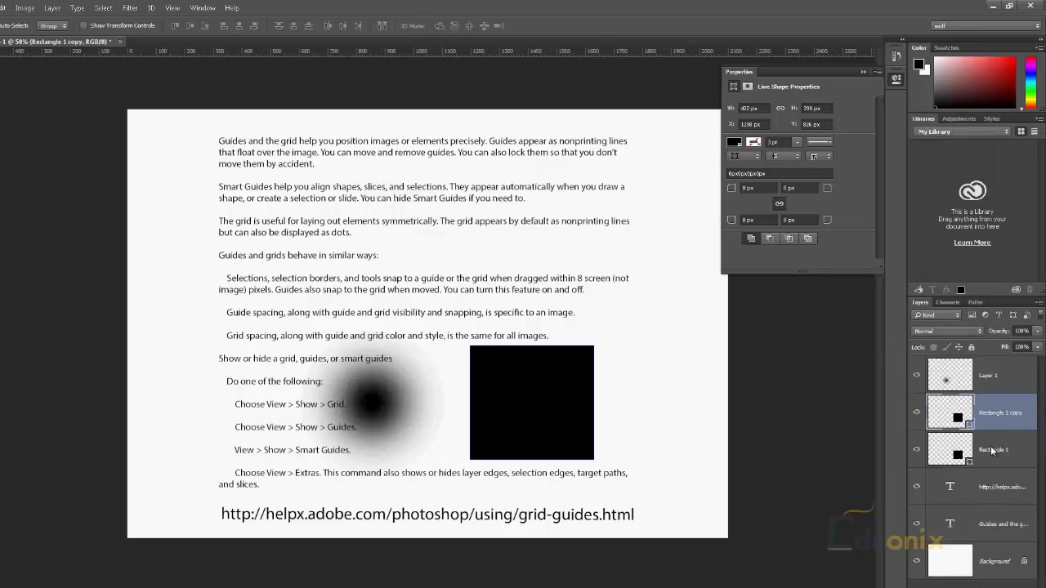
{"action": "left_click", "coordinate": [991, 451], "text": "shift"}
{"action": "right_click", "coordinate": [992, 450]}
{"action": "left_click", "coordinate": [887, 167]}
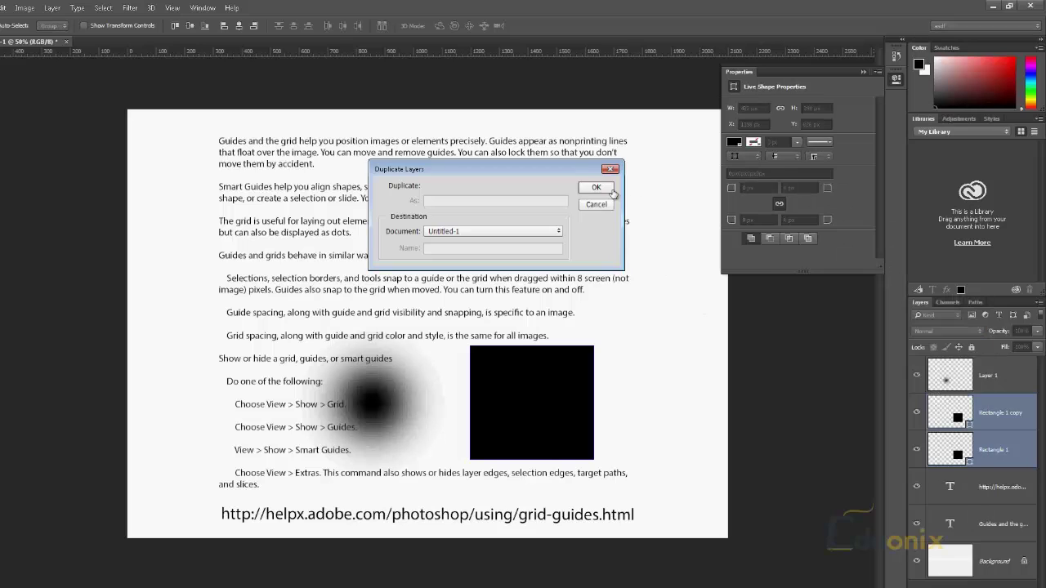
{"action": "left_click", "coordinate": [596, 188]}
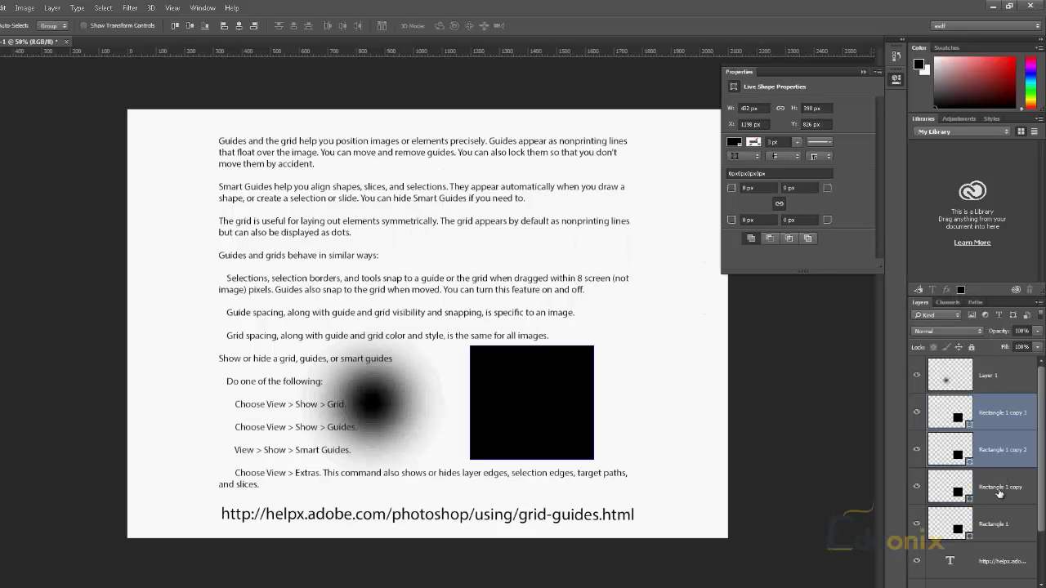
Step: Arrange the three rectangle copies and the original two by two, at about X 400 and 1198 px and Y 286 and 826 px
{"action": "left_click_drag", "start_coordinate": [549, 433], "coordinate": [532, 277]}
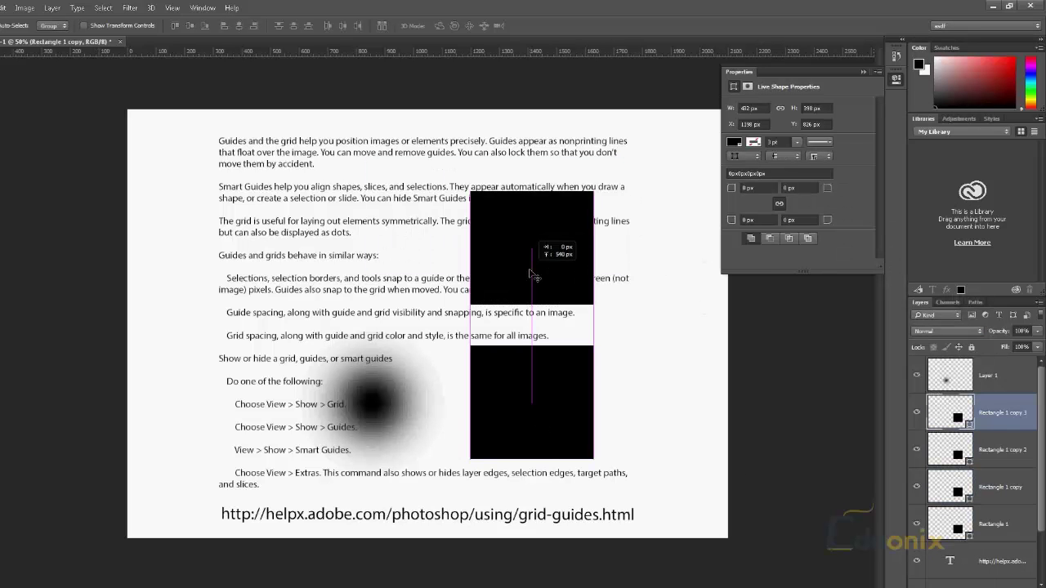
{"action": "left_click", "coordinate": [962, 459]}
{"action": "left_click_drag", "start_coordinate": [515, 411], "coordinate": [311, 258]}
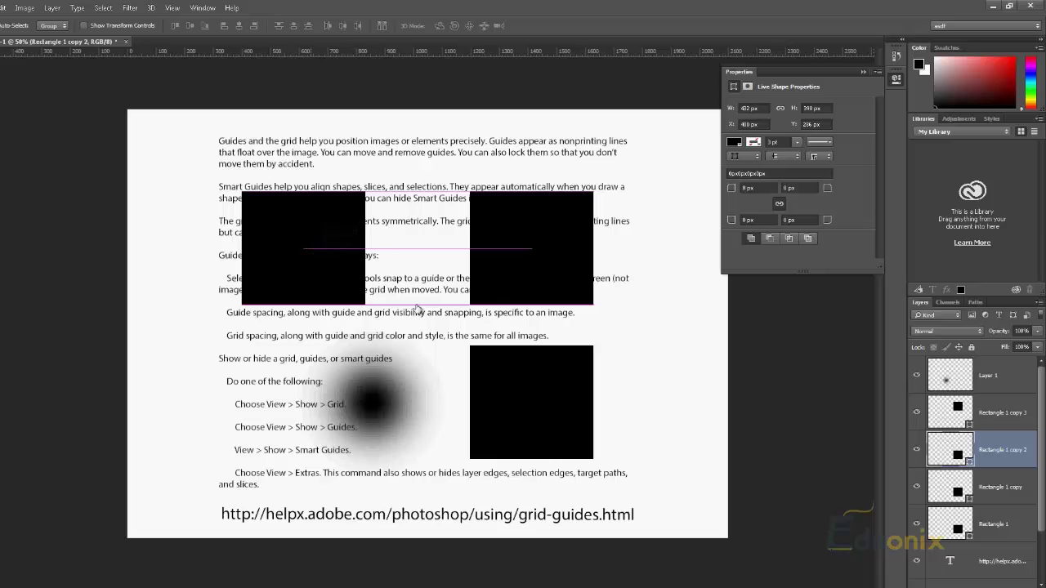
{"action": "left_click", "coordinate": [957, 411]}
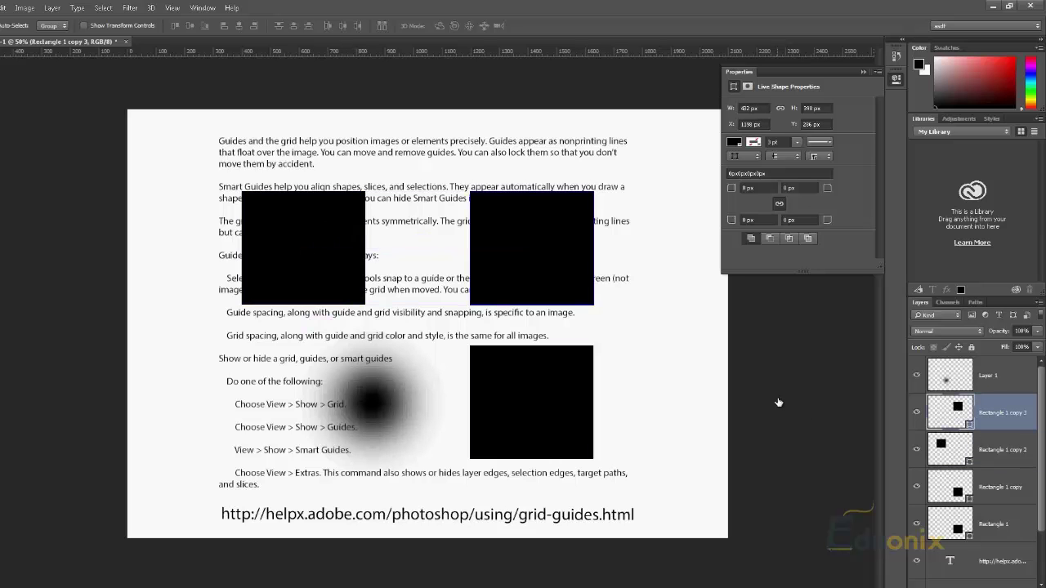
{"action": "left_click", "coordinate": [946, 488]}
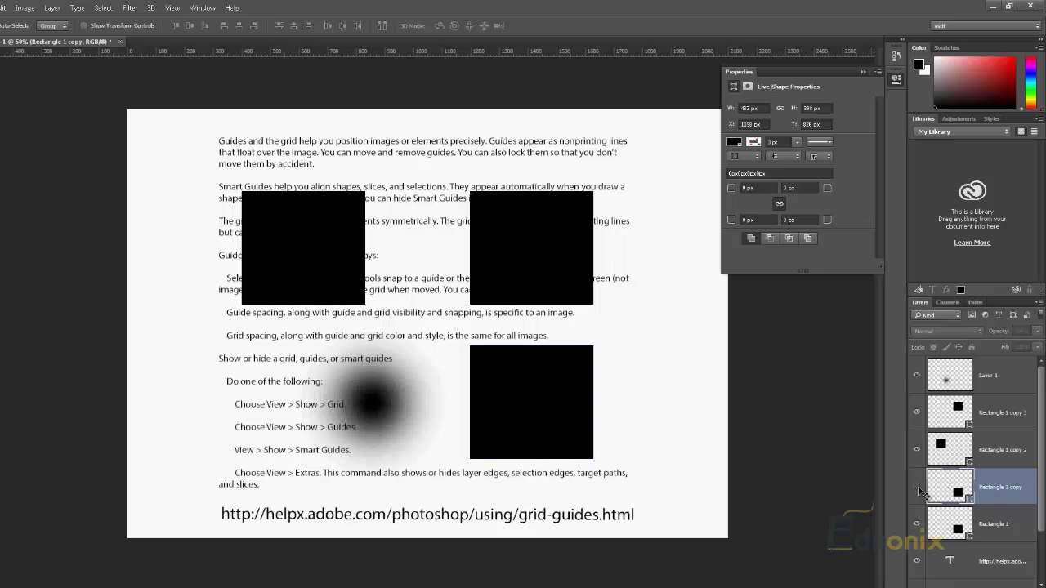
{"action": "left_click_drag", "start_coordinate": [520, 409], "coordinate": [322, 416]}
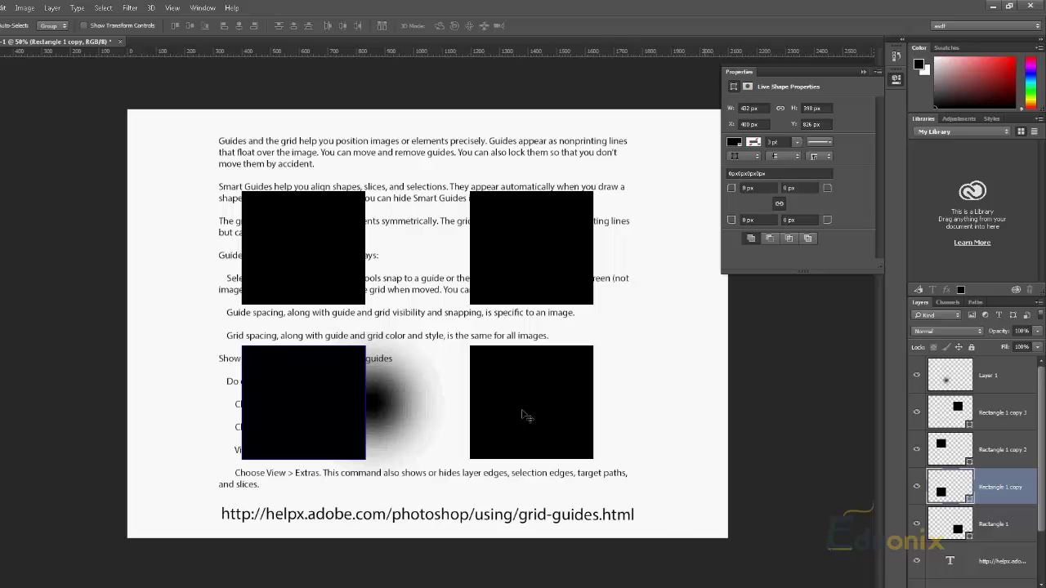
Step: Display the spacing between the two lower rectangles with smart guides, and change the ruler units to inches
{"action": "key", "text": "ctrl"}
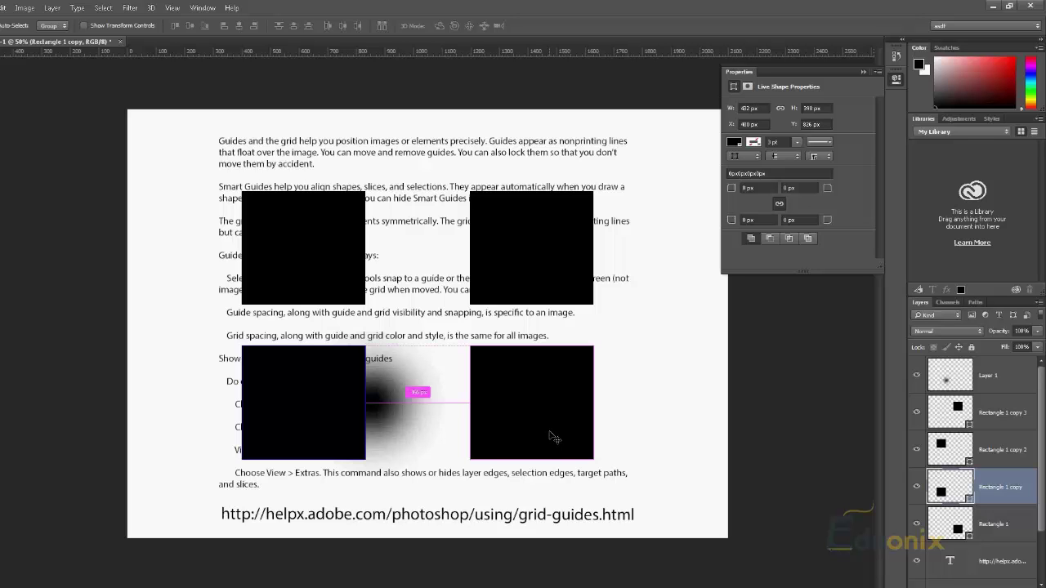
{"action": "left_click_drag", "start_coordinate": [508, 359], "coordinate": [508, 359]}
{"action": "right_click", "coordinate": [421, 52]}
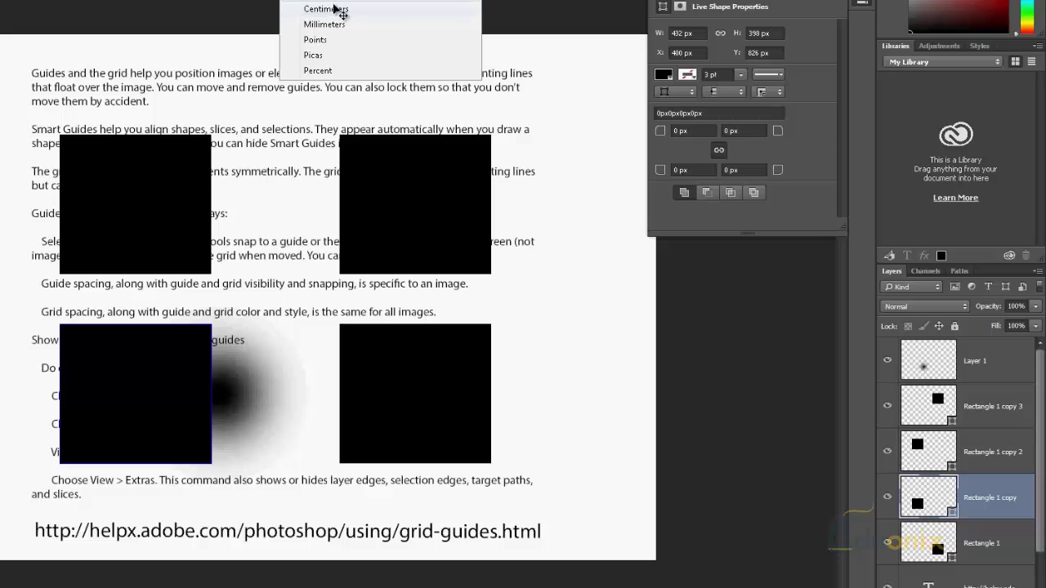
{"action": "left_click", "coordinate": [332, 9]}
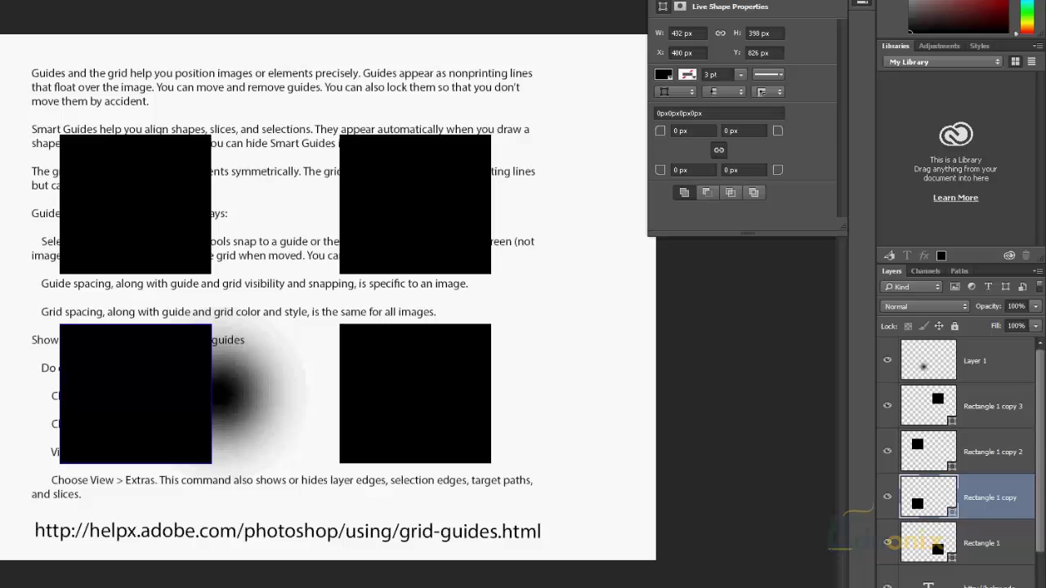
Step: Examine the snapping targets and the display options for layer edges, grid, guides, Smart Guides and slices
{"action": "key", "text": "alt+v"}
{"action": "key", "text": "Right"}
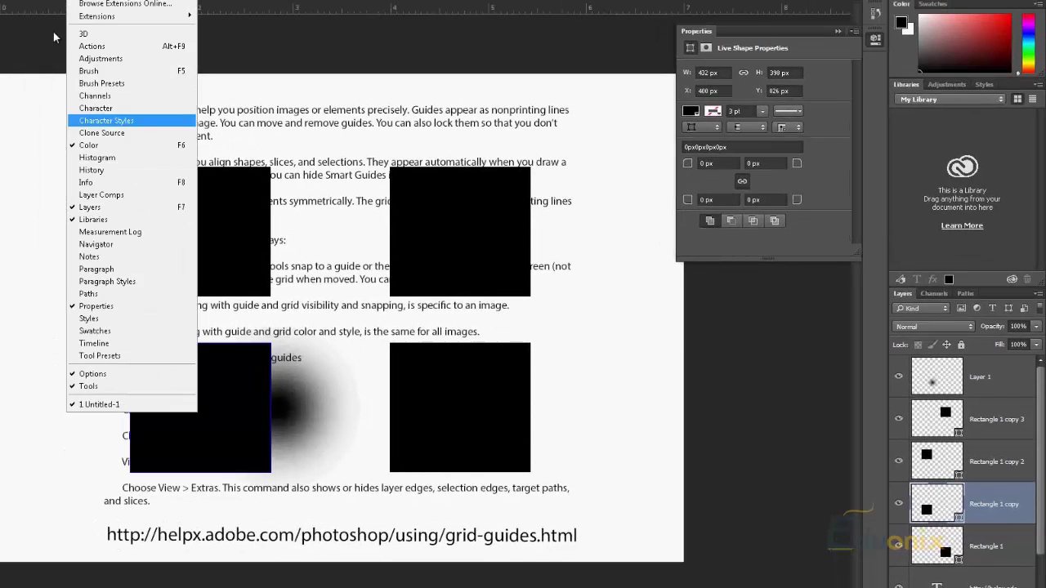
{"action": "mouse_move", "coordinate": [51, 1]}
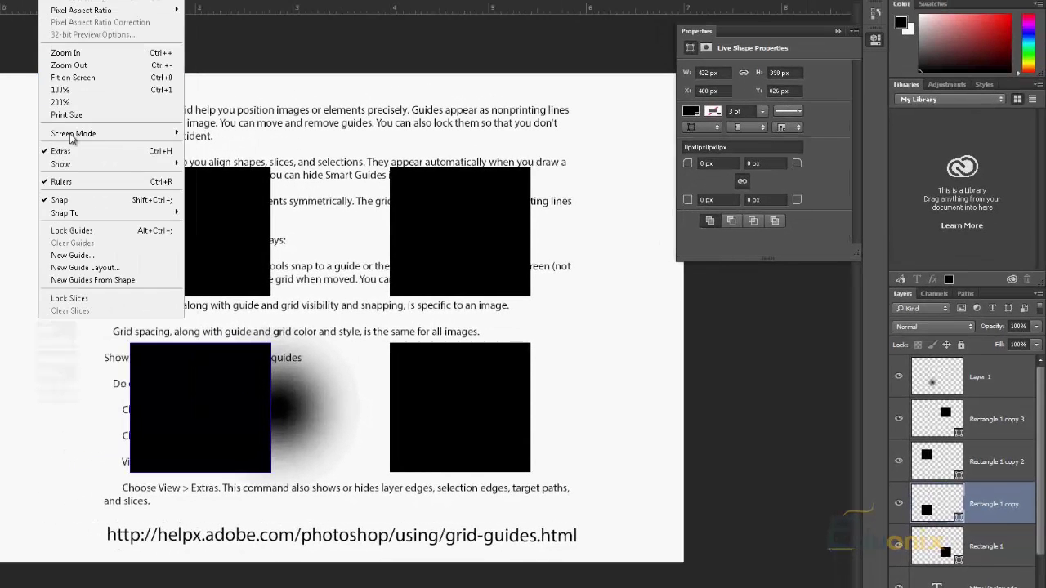
{"action": "mouse_move", "coordinate": [86, 222]}
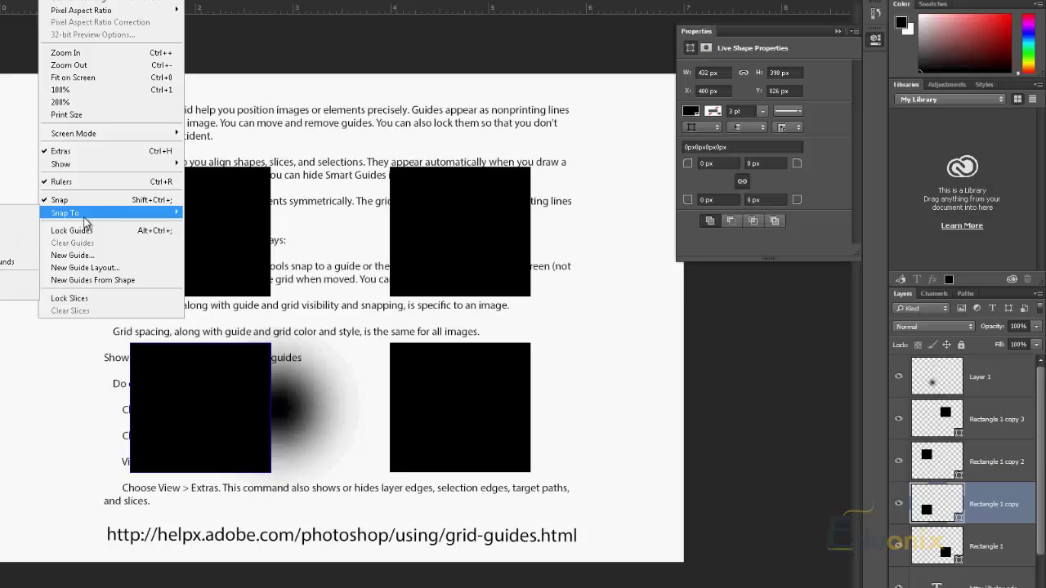
{"action": "mouse_move", "coordinate": [100, 171]}
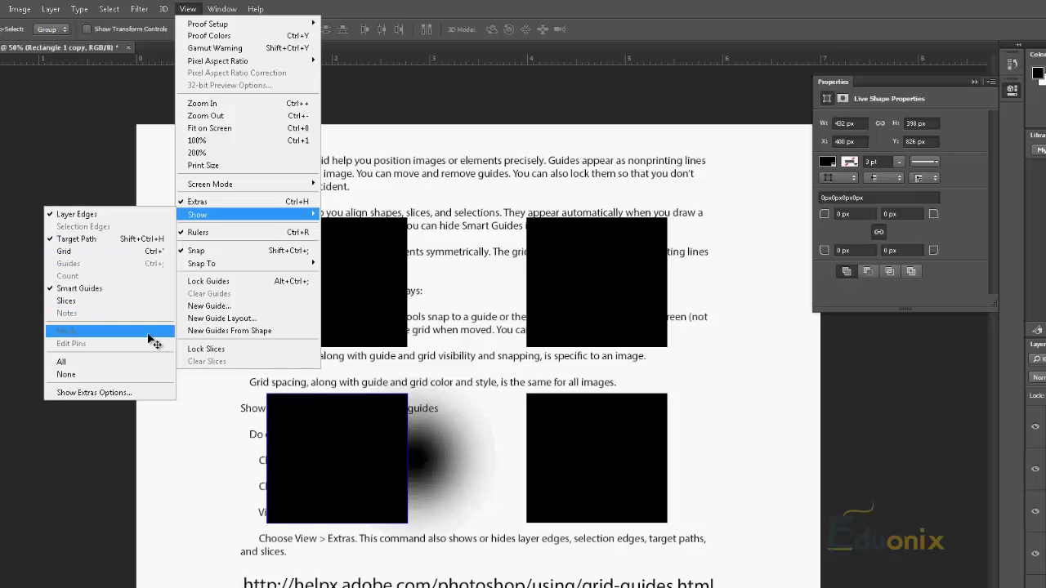
{"action": "left_click", "coordinate": [136, 247]}
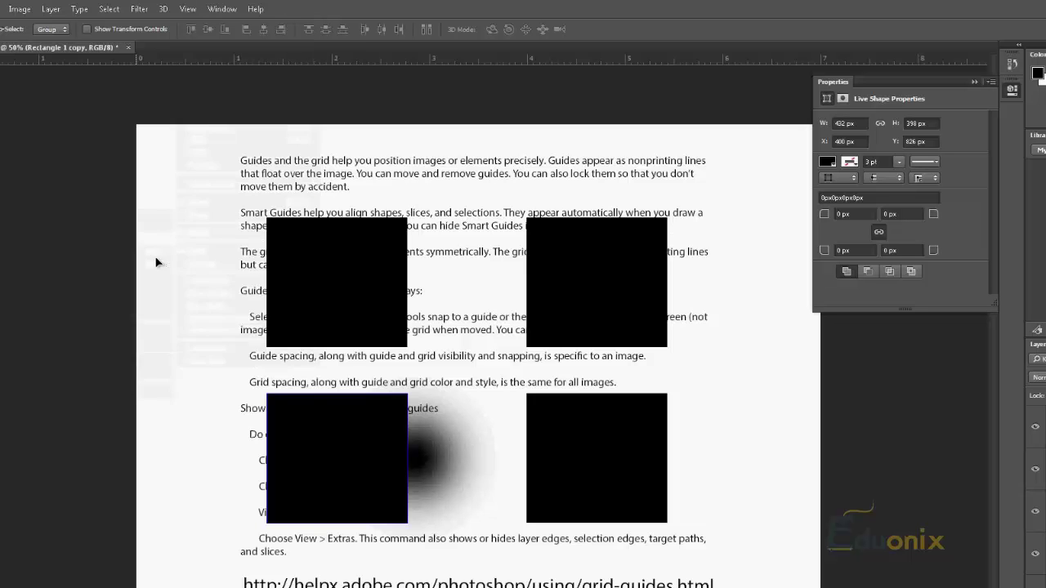
{"action": "mouse_move", "coordinate": [365, 320]}
{"action": "left_mouse_down"}
{"action": "mouse_move", "coordinate": [344, 311]}
{"action": "mouse_move", "coordinate": [378, 325]}
{"action": "mouse_move", "coordinate": [362, 321]}
{"action": "left_mouse_up"}
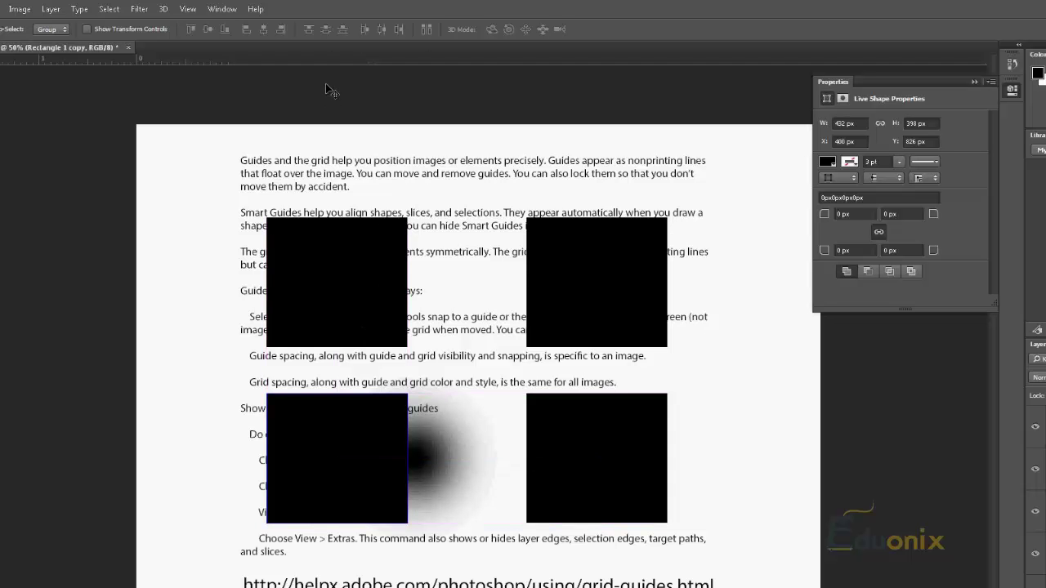
Step: Turn on the display of target paths in the document
{"action": "left_click", "coordinate": [187, 8]}
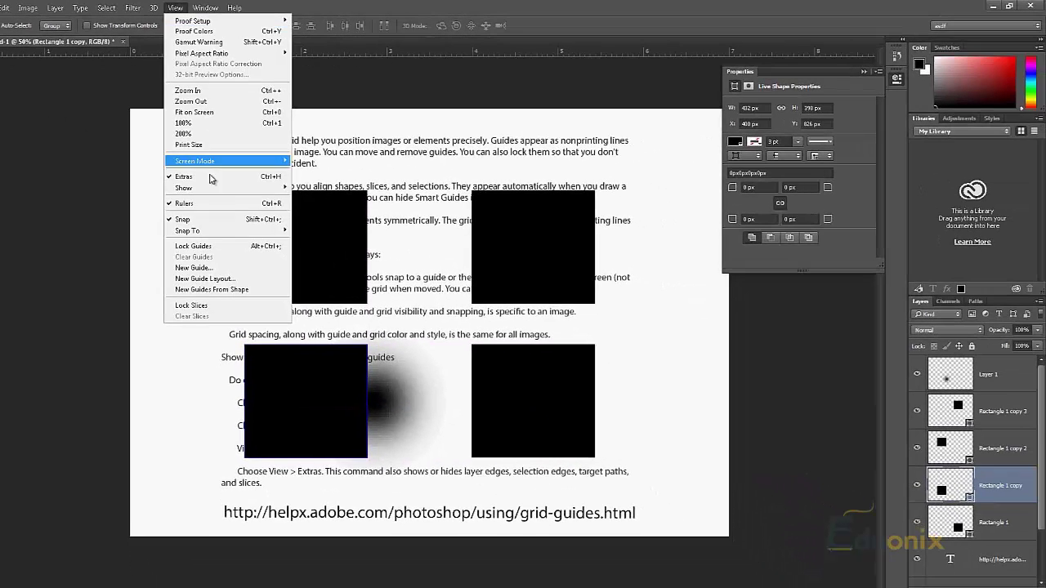
{"action": "mouse_move", "coordinate": [214, 198]}
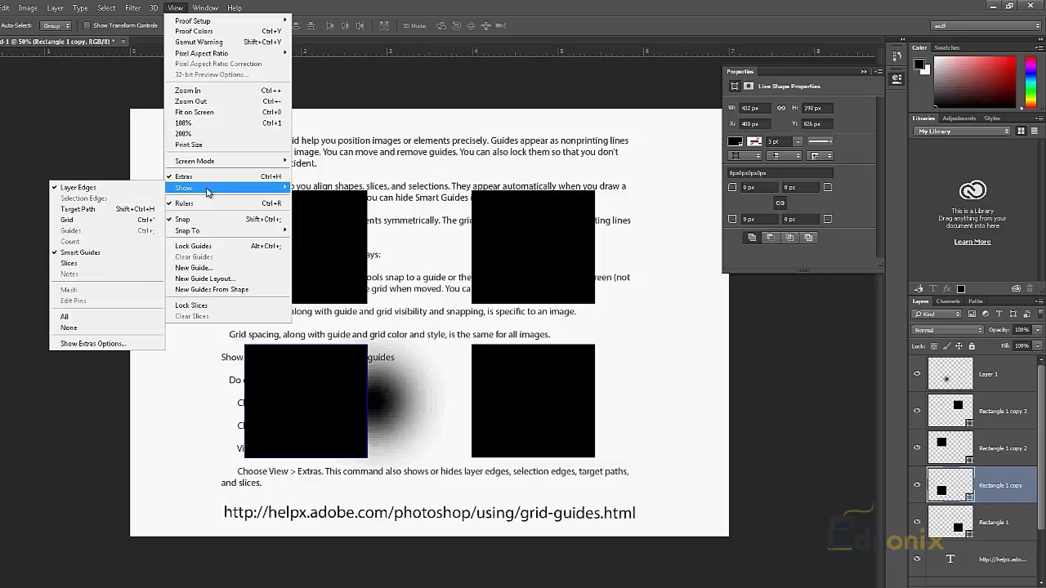
{"action": "left_click", "coordinate": [105, 207]}
{"action": "left_click_drag", "start_coordinate": [576, 395], "coordinate": [536, 402]}
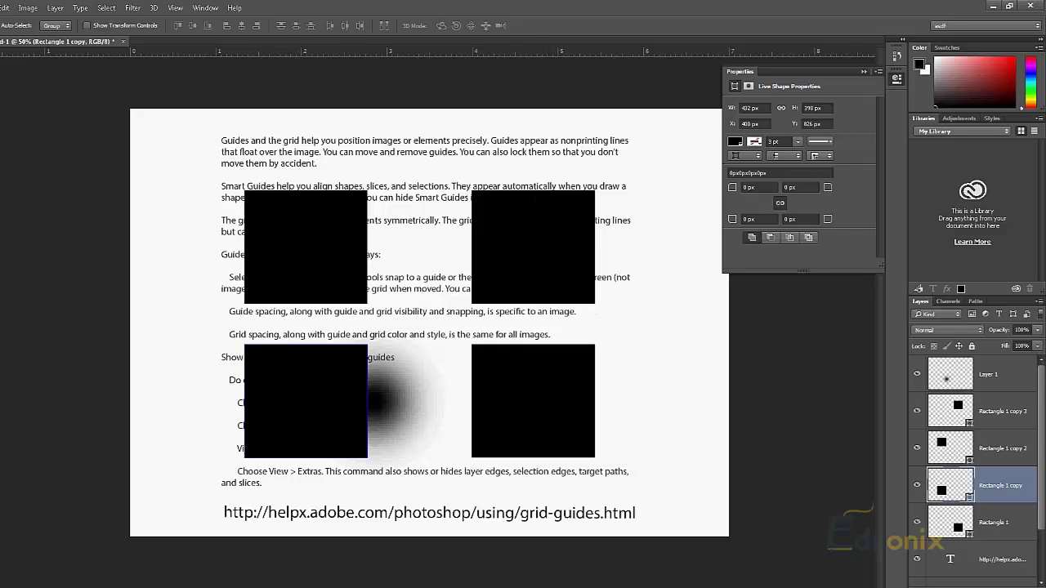
Step: Open the Show Extras options and accept them with every item included
{"action": "left_click", "coordinate": [174, 8]}
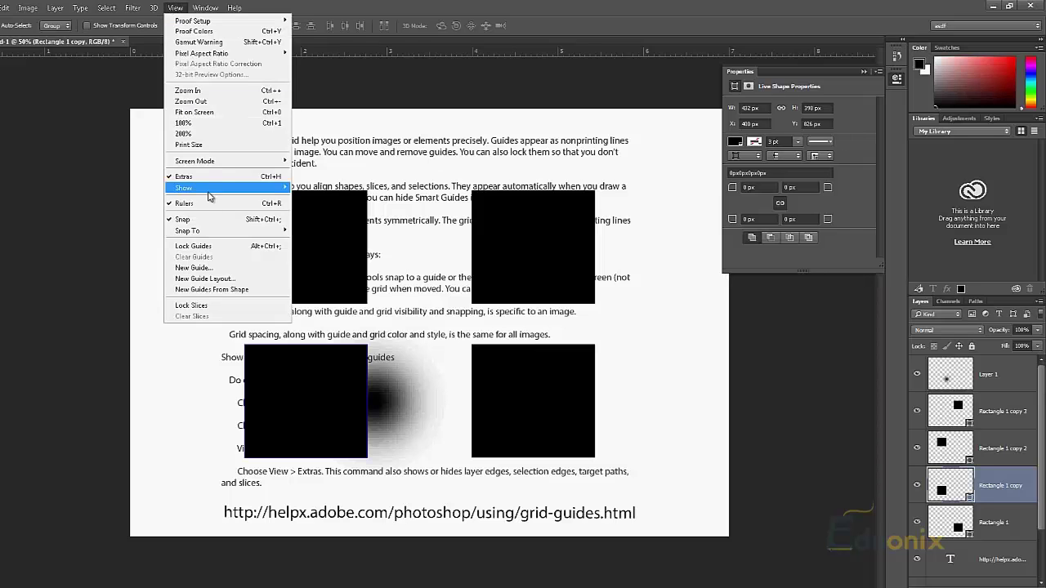
{"action": "mouse_move", "coordinate": [205, 188]}
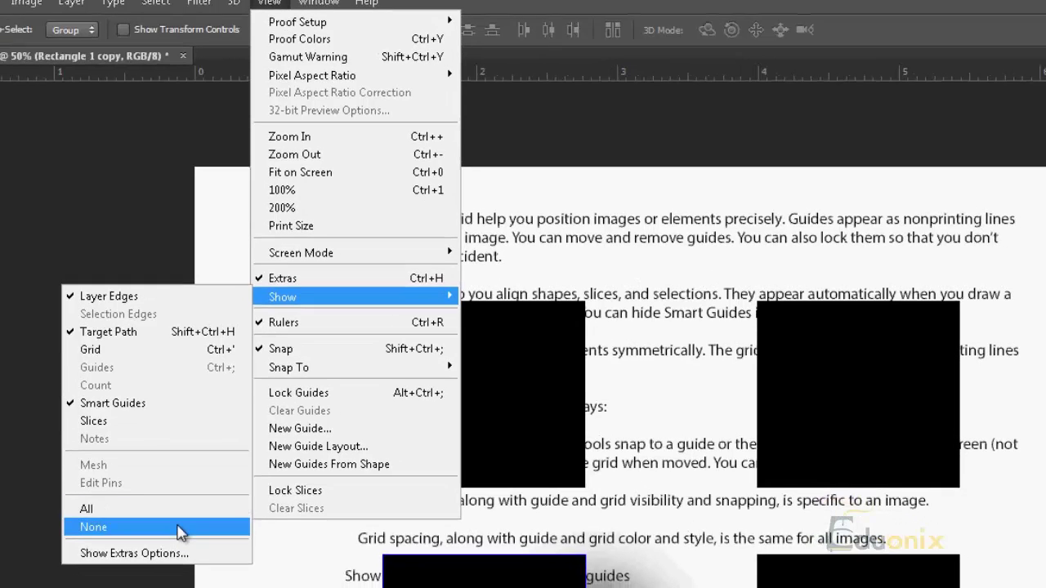
{"action": "left_click", "coordinate": [182, 554]}
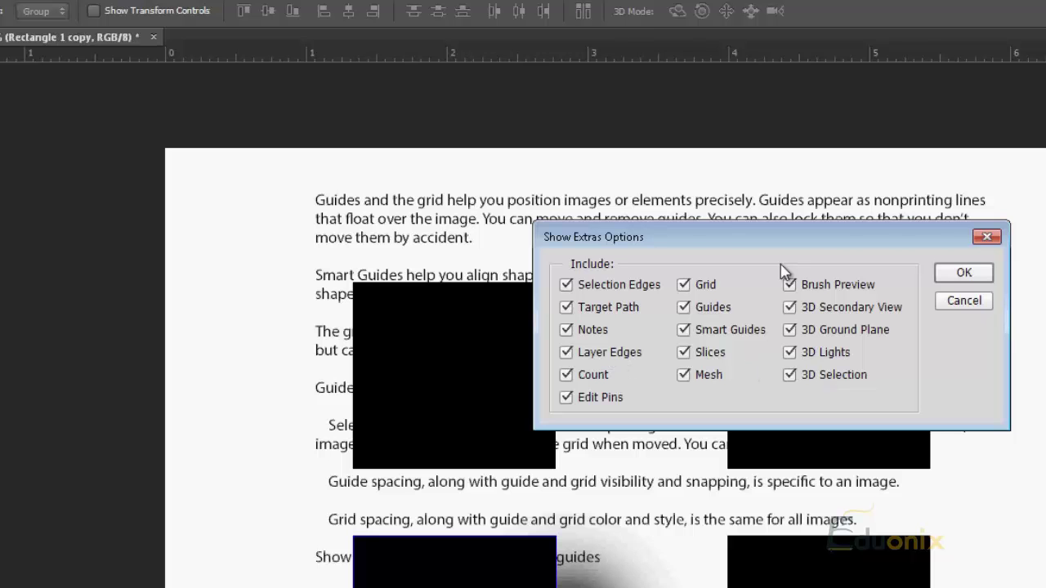
{"action": "left_click", "coordinate": [957, 274]}
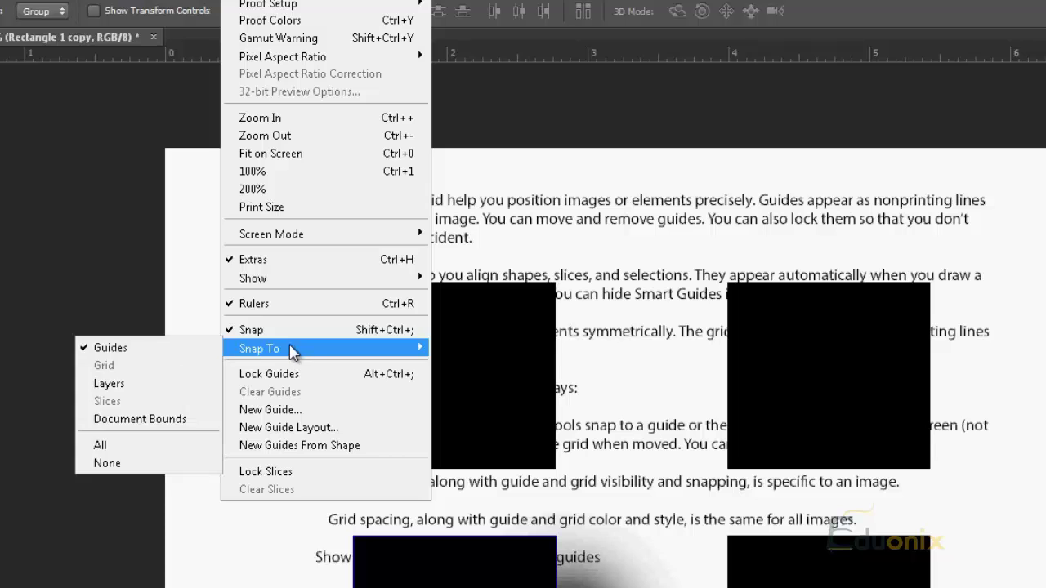
Step: Turn on snapping to layers, and move the Rectangle 1 copy near the page's lower middle, at about X 749 and Y 925 px
{"action": "mouse_move", "coordinate": [283, 357]}
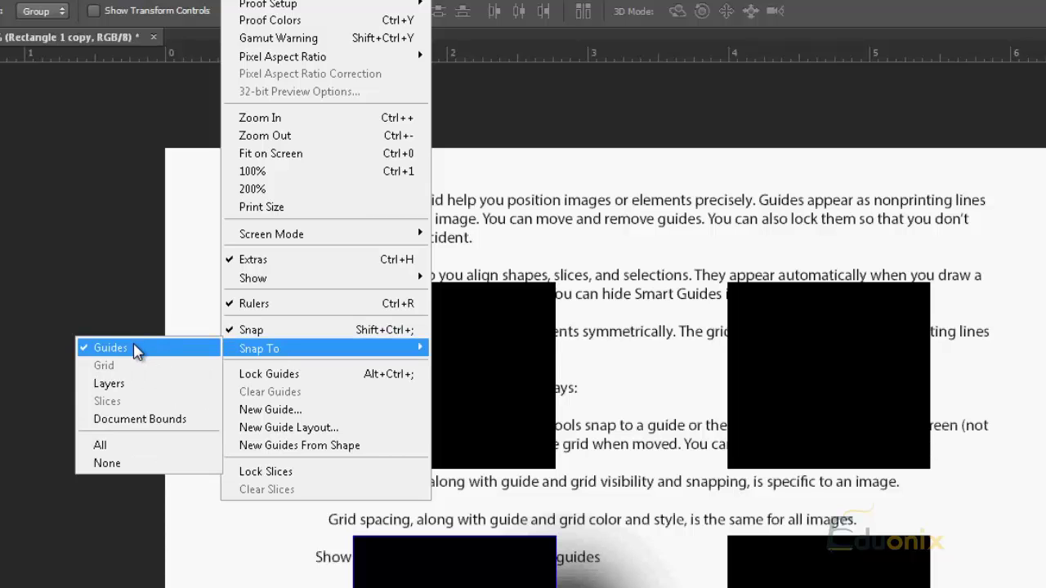
{"action": "left_click", "coordinate": [157, 390]}
{"action": "left_click_drag", "start_coordinate": [454, 572], "coordinate": [628, 581]}
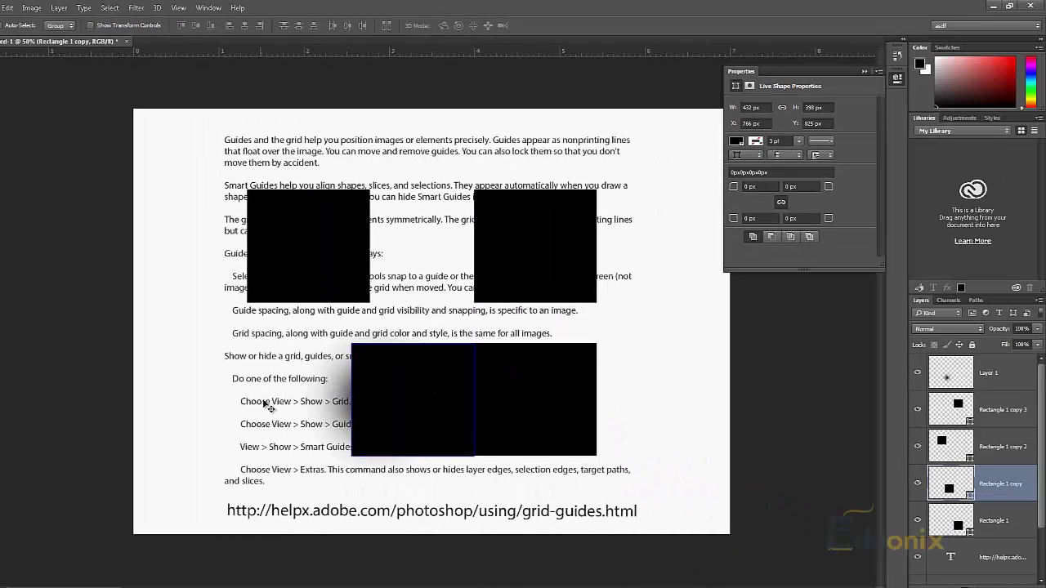
{"action": "left_click_drag", "start_coordinate": [321, 513], "coordinate": [293, 521]}
{"action": "left_click_drag", "start_coordinate": [245, 410], "coordinate": [286, 391]}
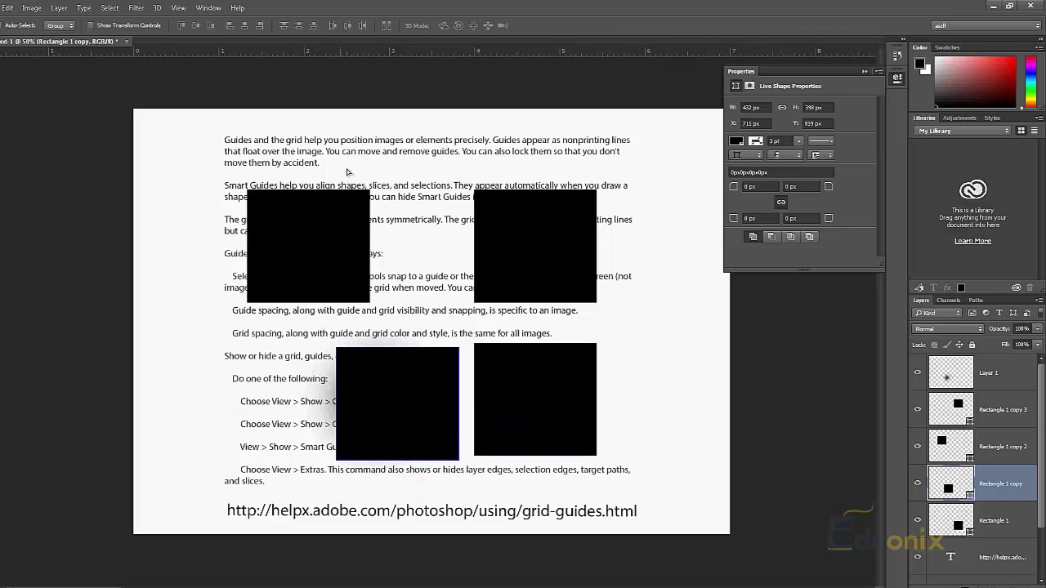
{"action": "left_click_drag", "start_coordinate": [294, 143], "coordinate": [306, 166]}
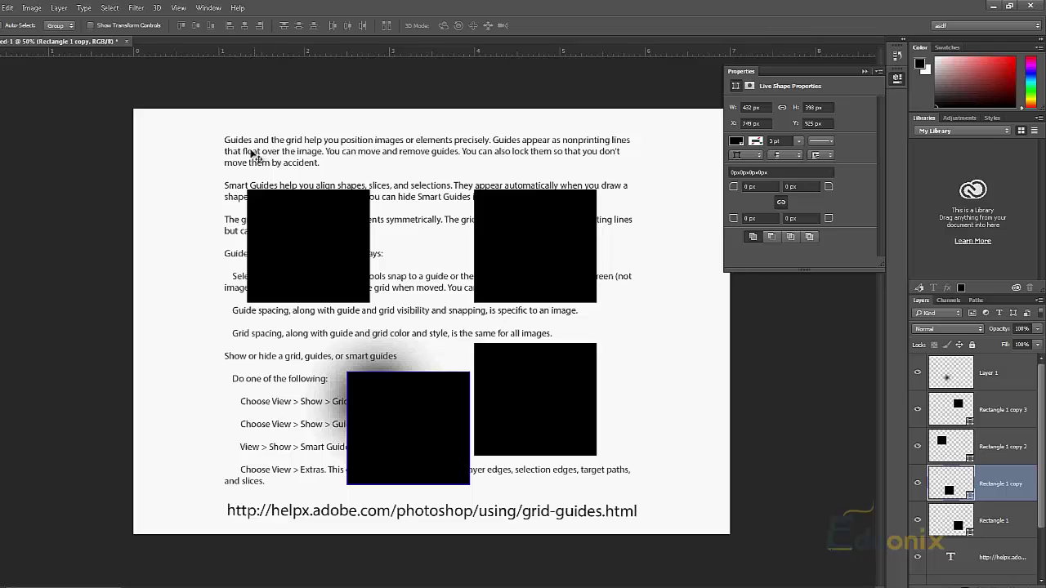
Step: Move the URL text layer directly beneath the Rectangle 1 copy, aligned with its lower-left corner
{"action": "left_click", "coordinate": [984, 558]}
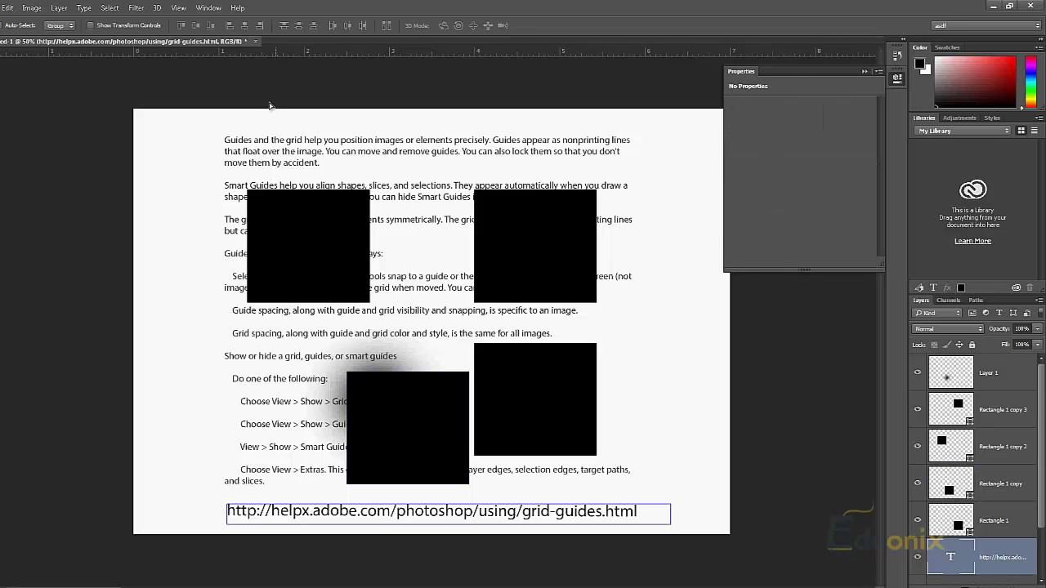
{"action": "left_click_drag", "start_coordinate": [285, 147], "coordinate": [357, 495]}
Step: Examine closely how the URL text's edge aligns with the rectangle's corner, and check the snapping targets
{"action": "key", "text": "z"}
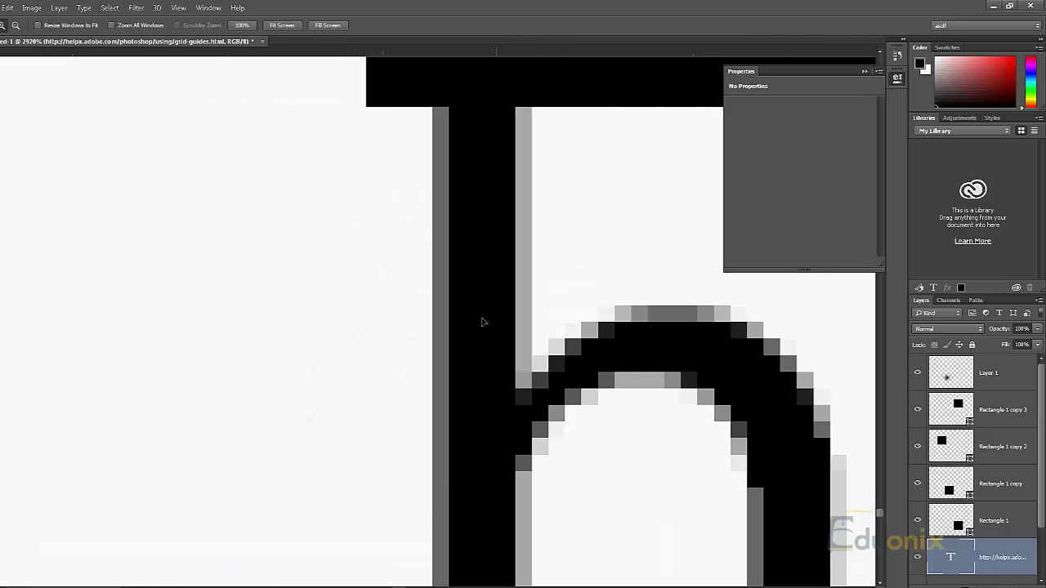
{"action": "left_click_drag", "start_coordinate": [467, 393], "coordinate": [411, 352]}
{"action": "left_click", "coordinate": [468, 327], "text": "alt"}
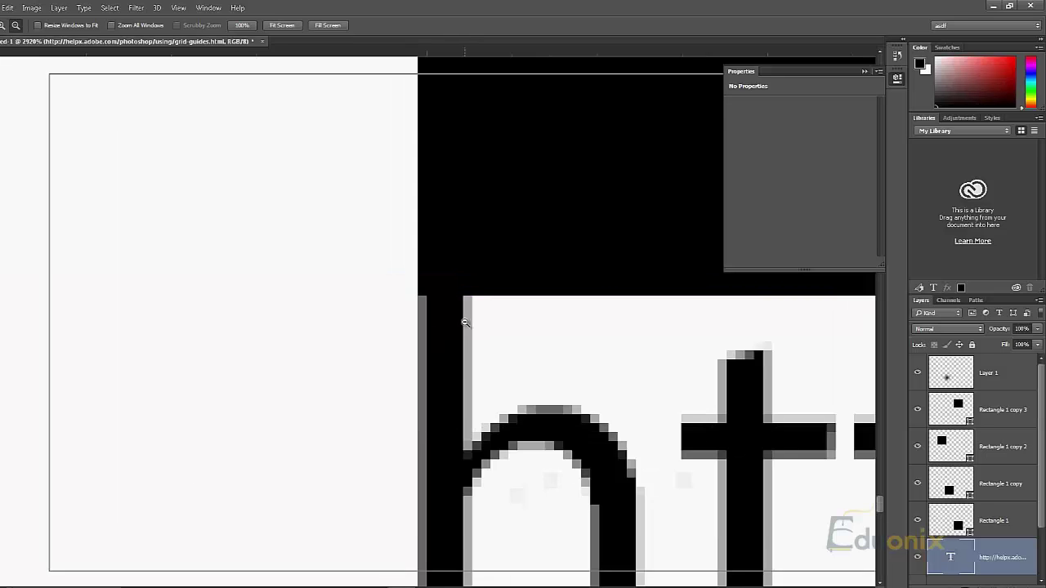
{"action": "key", "text": "ctrl+minus"}
{"action": "key", "text": "ctrl+minus"}
{"action": "key", "text": "ctrl+minus"}
{"action": "key", "text": "ctrl+minus"}
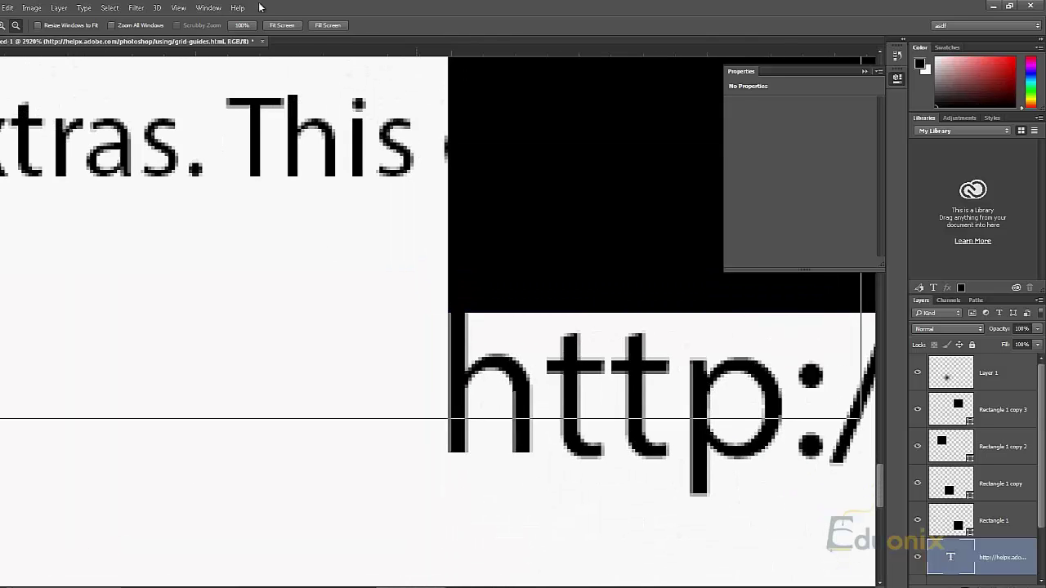
{"action": "left_click", "coordinate": [178, 8]}
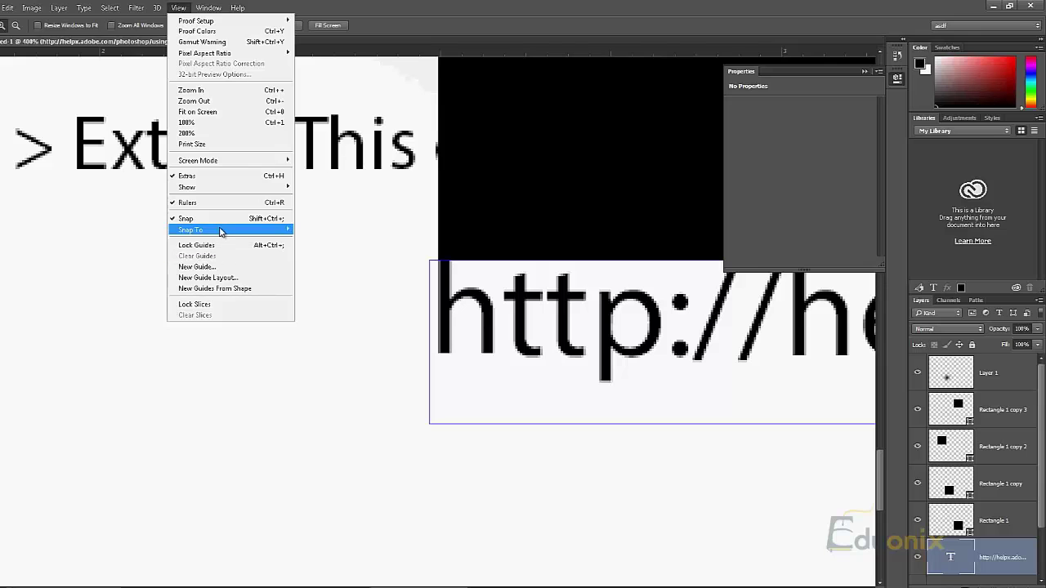
{"action": "mouse_move", "coordinate": [198, 230]}
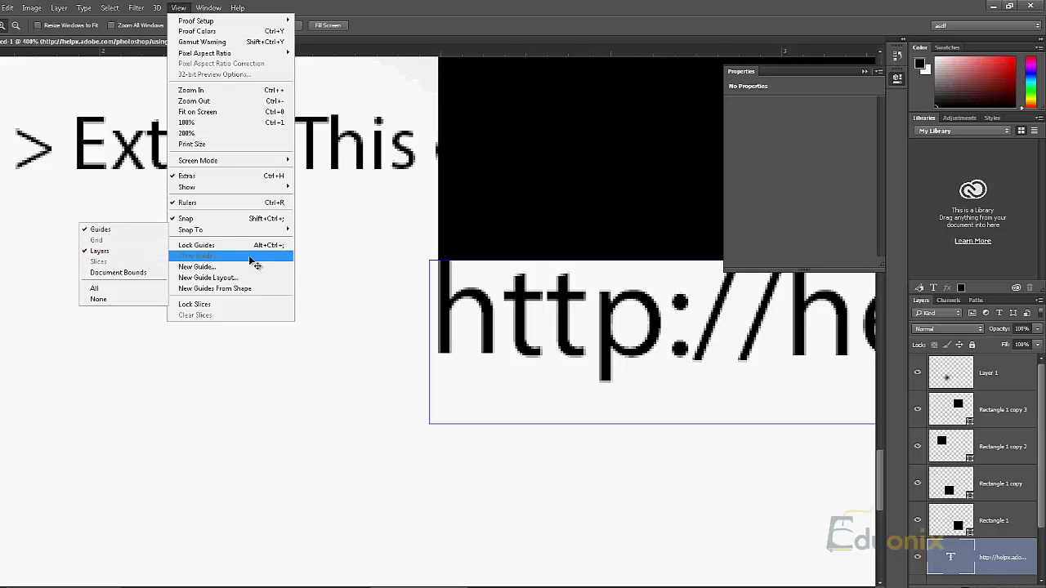
{"action": "left_click", "coordinate": [380, 412]}
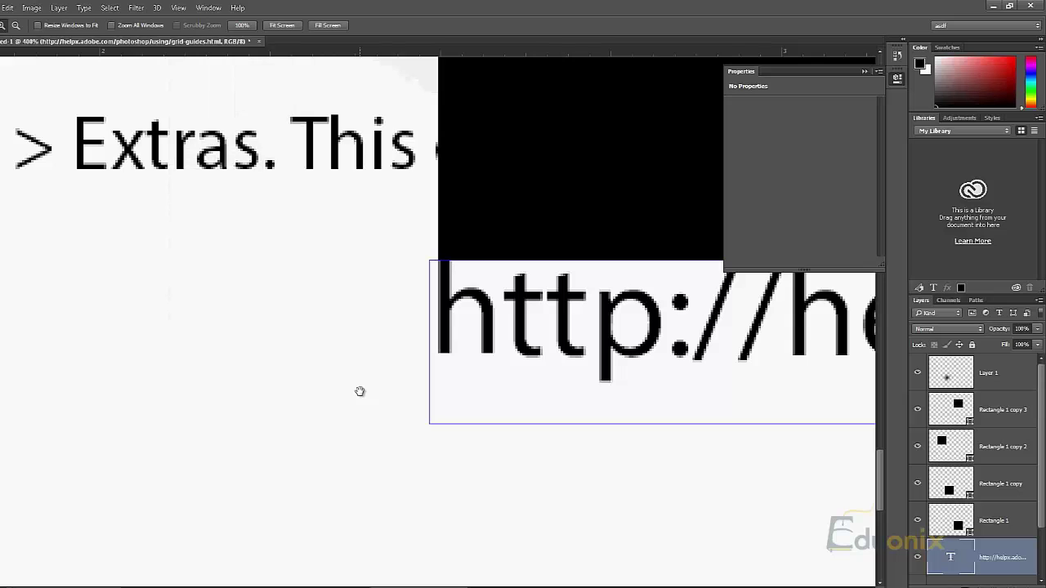
{"action": "key", "text": "ctrl+0"}
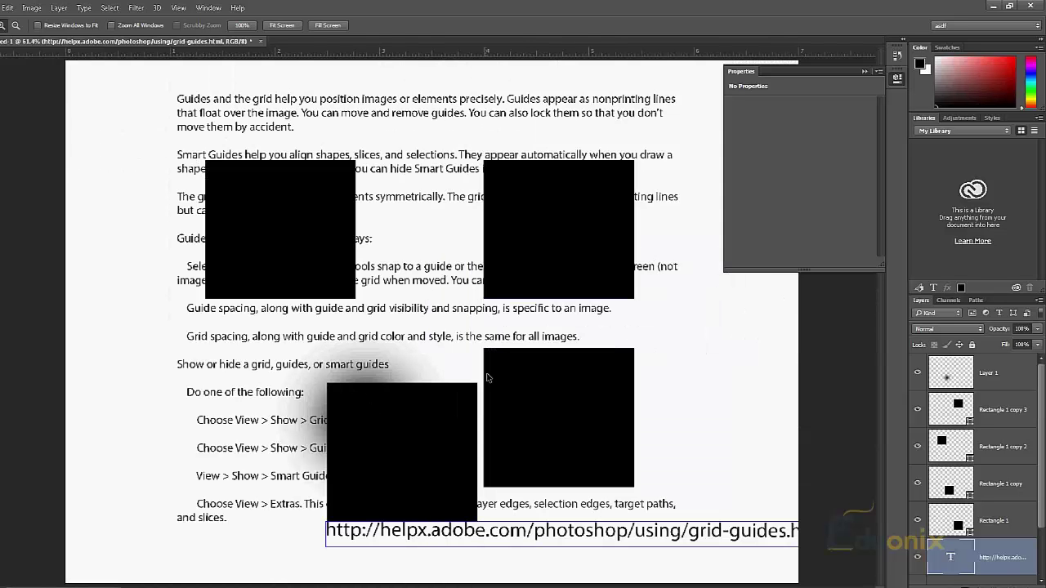
Step: Move the URL text back to the page bottom below the body text, and return the Rectangle 1 copy to X 400 and Y 826 px
{"action": "key", "text": "a"}
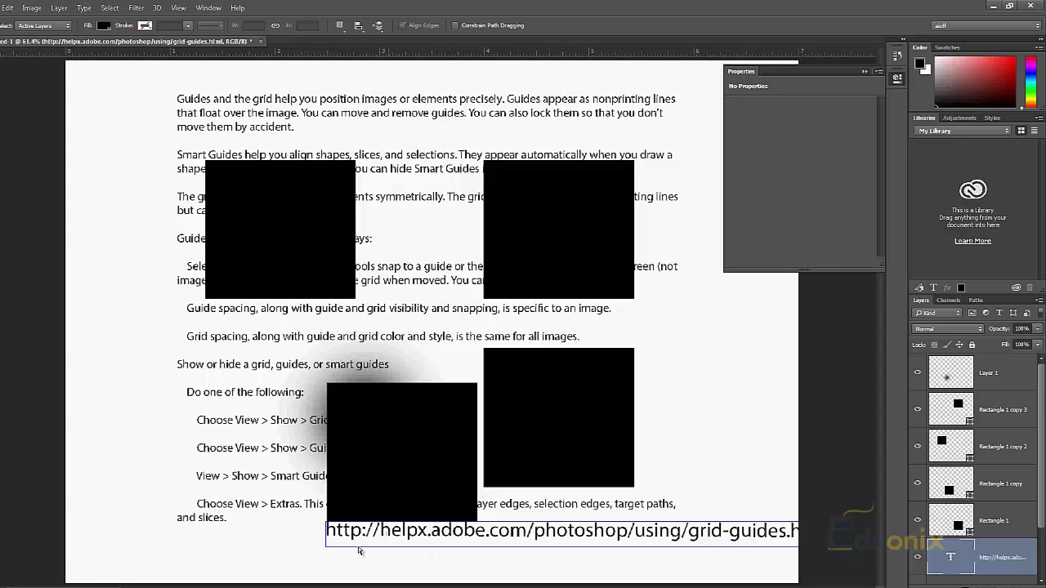
{"action": "key", "text": "ctrl"}
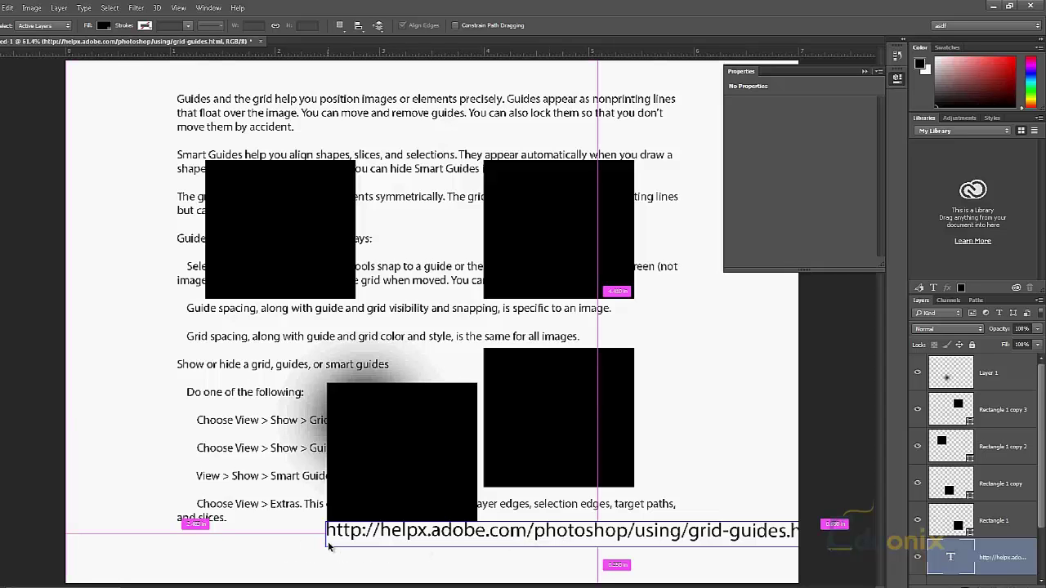
{"action": "left_click_drag", "start_coordinate": [329, 548], "coordinate": [183, 571]}
{"action": "left_click", "coordinate": [428, 485]}
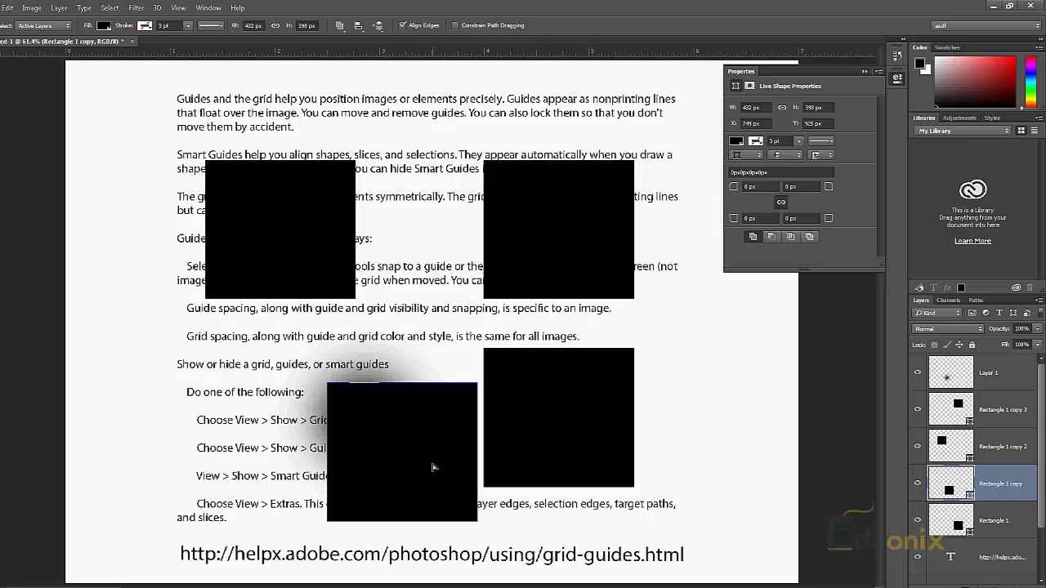
{"action": "left_click_drag", "start_coordinate": [332, 425], "coordinate": [299, 433]}
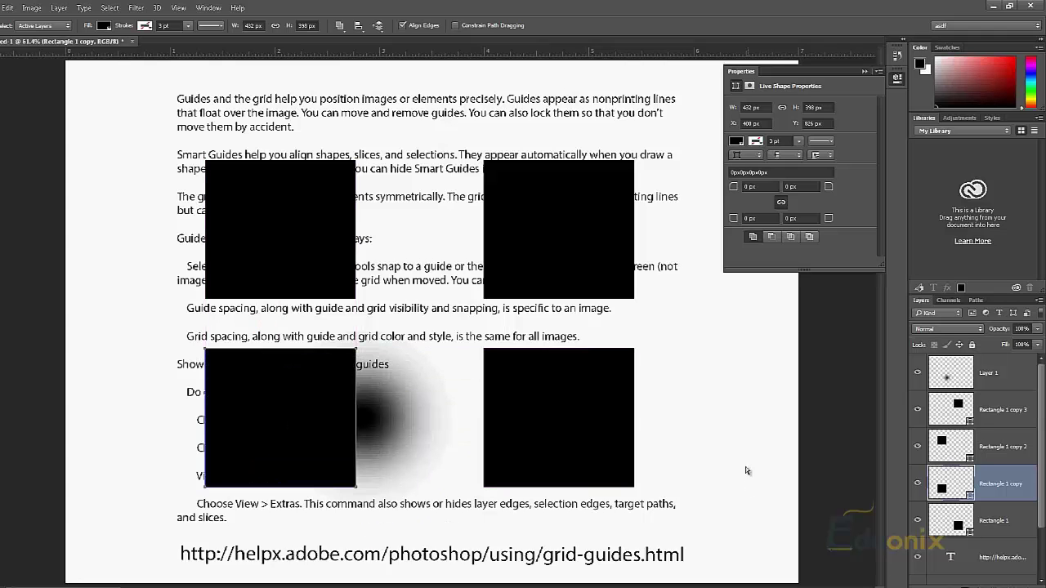
Step: Display the smart guide spacing from the lower-left rectangle, and hide and show the Rectangle 1 copy layer
{"action": "key", "text": "ctrl"}
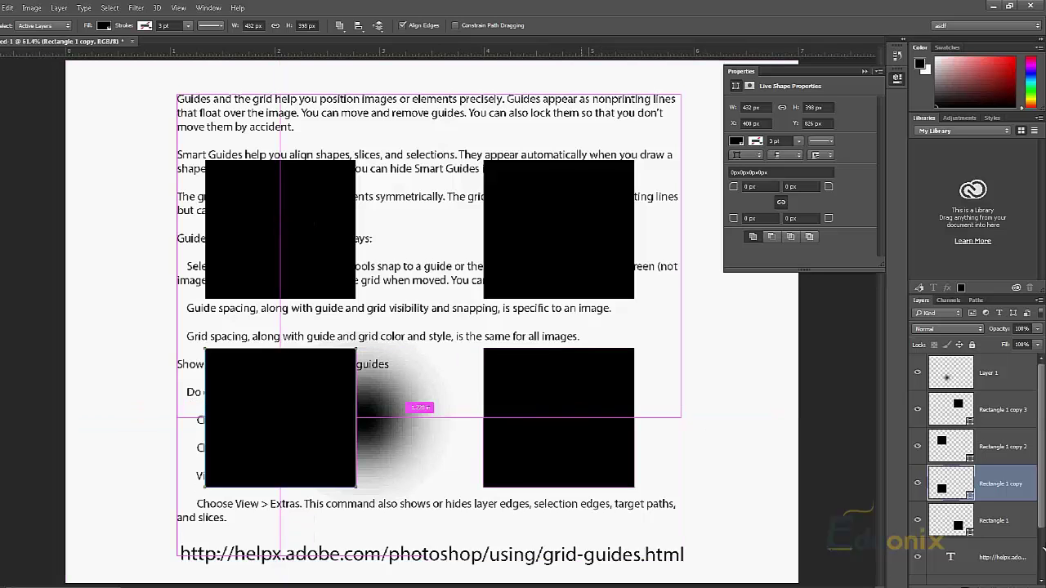
{"action": "left_click", "coordinate": [918, 486]}
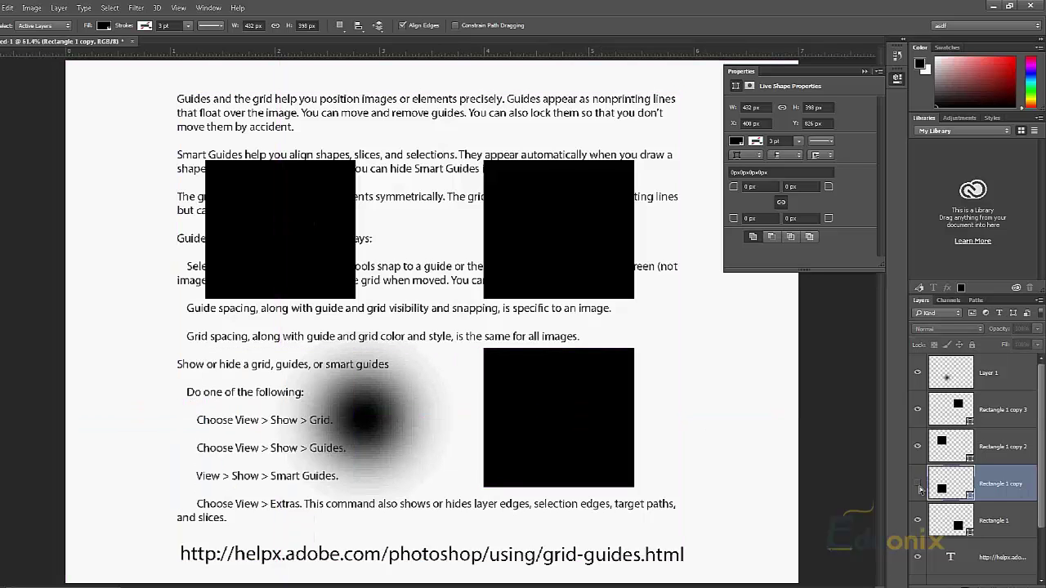
{"action": "left_click", "coordinate": [918, 486]}
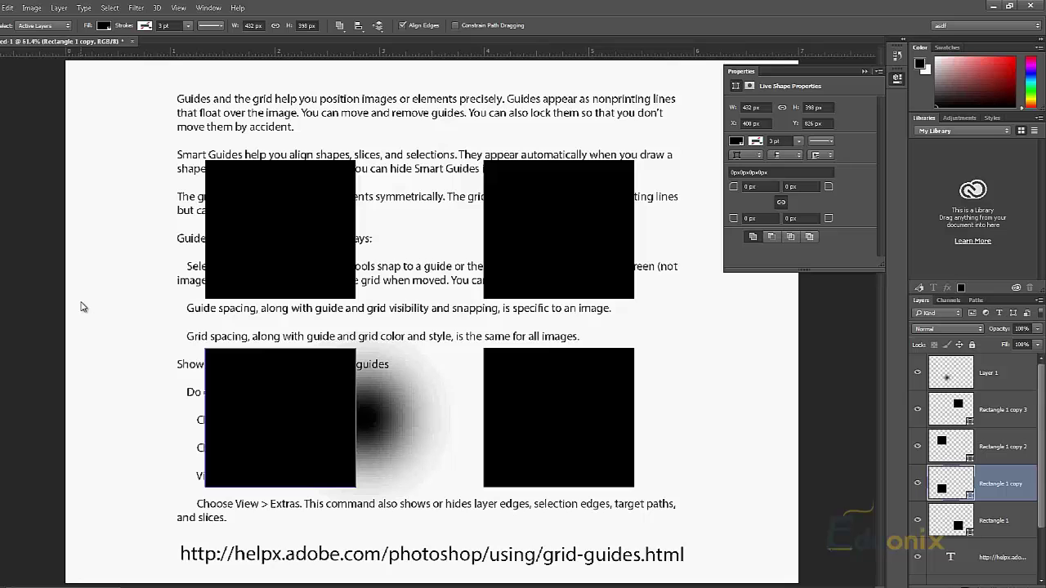
{"action": "left_click", "coordinate": [178, 7]}
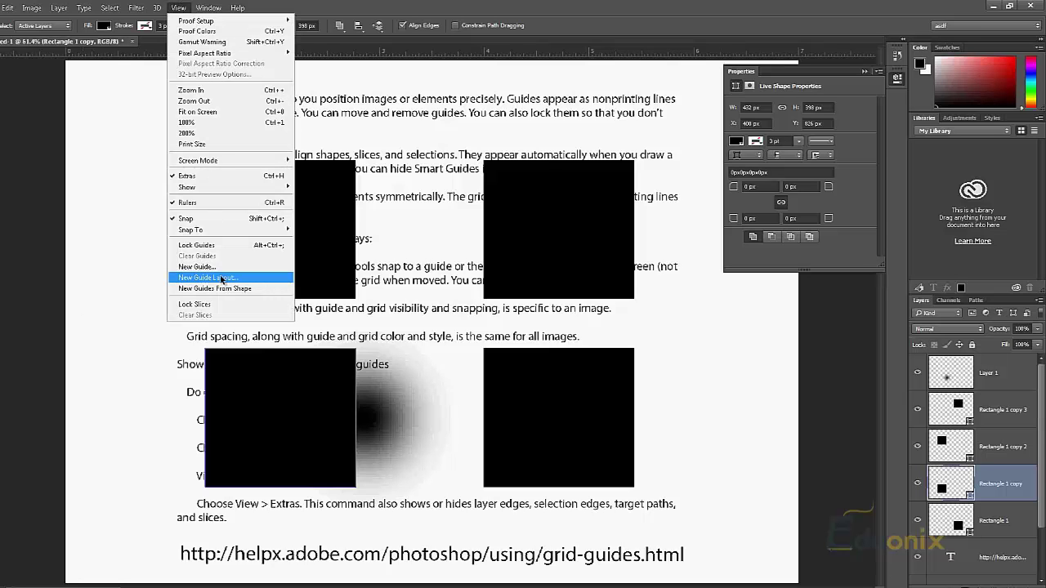
{"action": "left_click", "coordinate": [8, 164]}
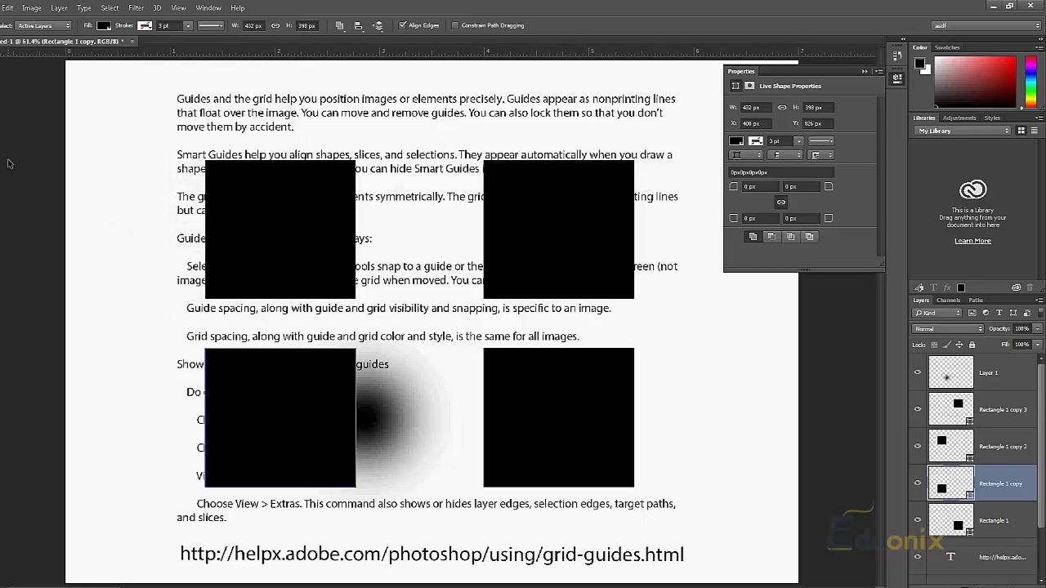